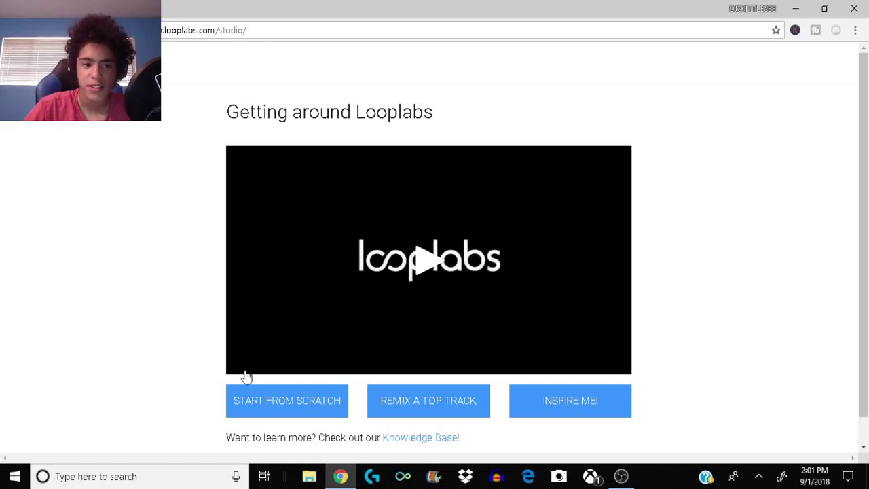
# Start a blank song from scratch and look over the Looper menu options.
pyautogui.click(304, 395)
pyautogui.click(281, 66)
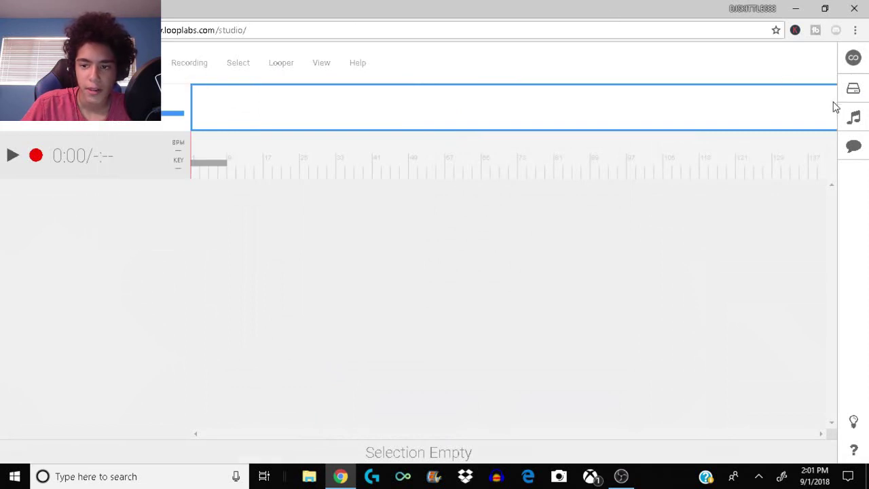
# Open the sound library, check the money save's tracks under Saves, then return to the library.
pyautogui.click(854, 119)
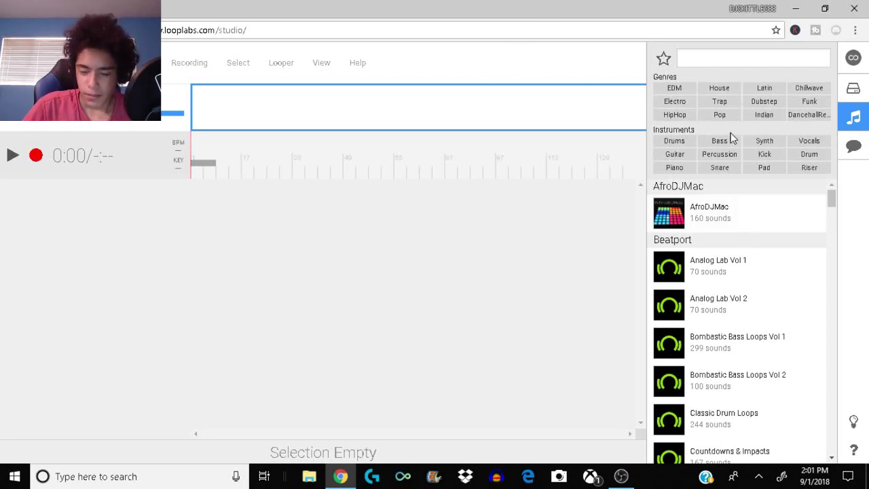
pyautogui.click(854, 89)
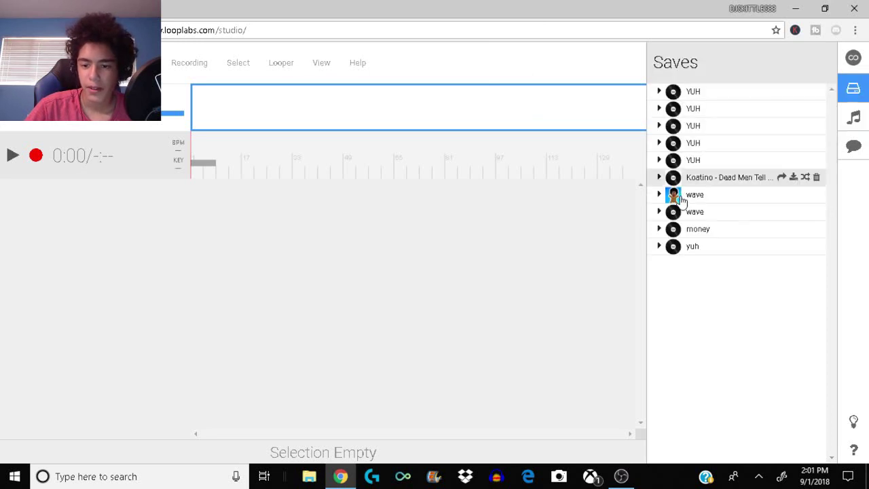
pyautogui.click(658, 230)
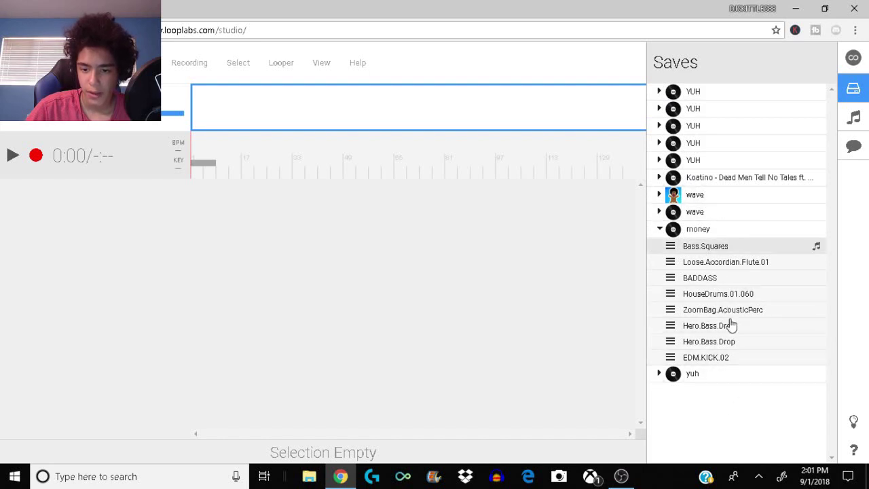
pyautogui.click(854, 120)
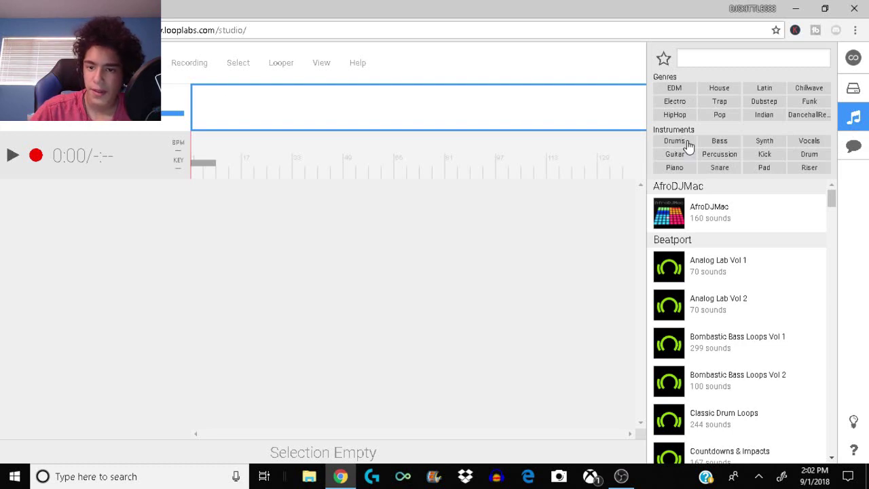
pyautogui.click(725, 61)
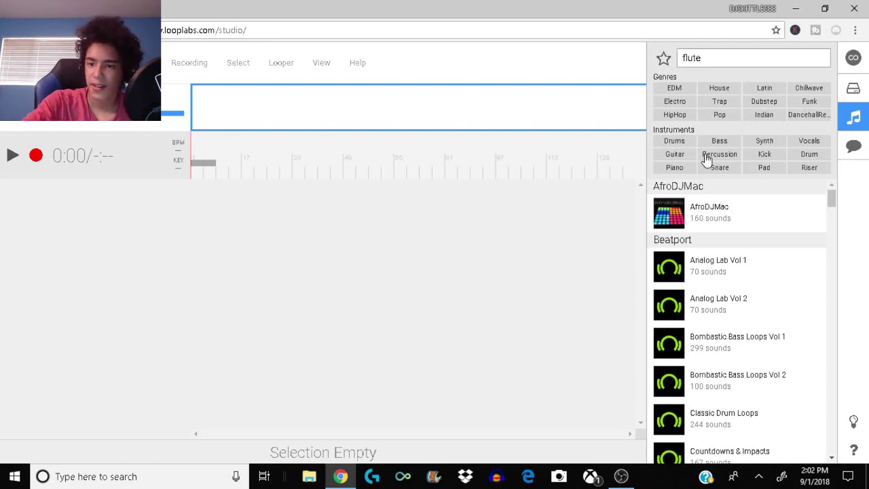
pyautogui.scroll(-5, 749, 333)
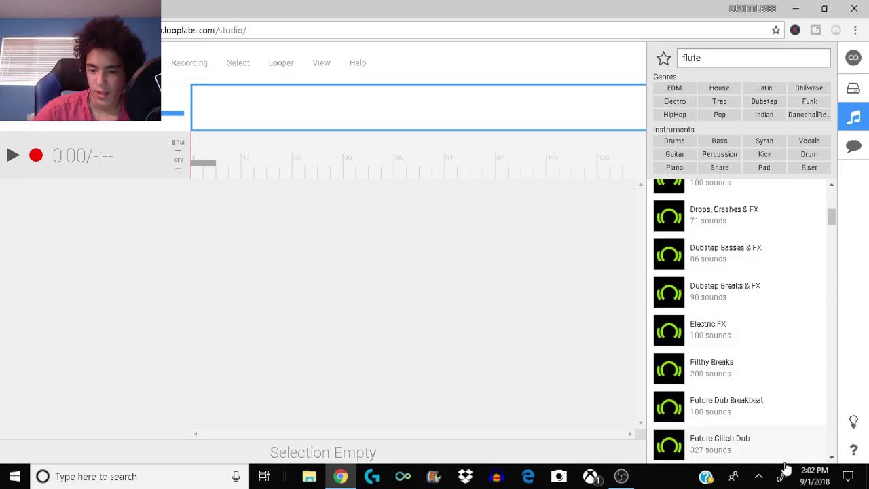
pyautogui.press('Return')
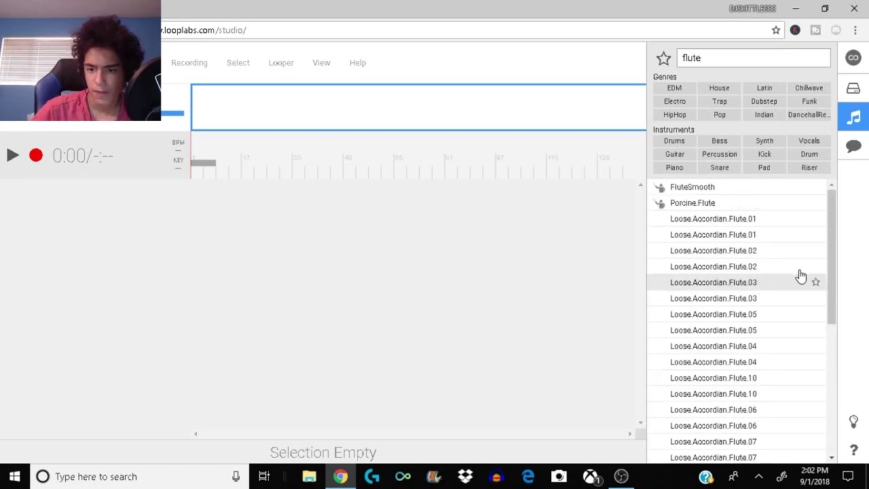
pyautogui.scroll(-6, 764, 340)
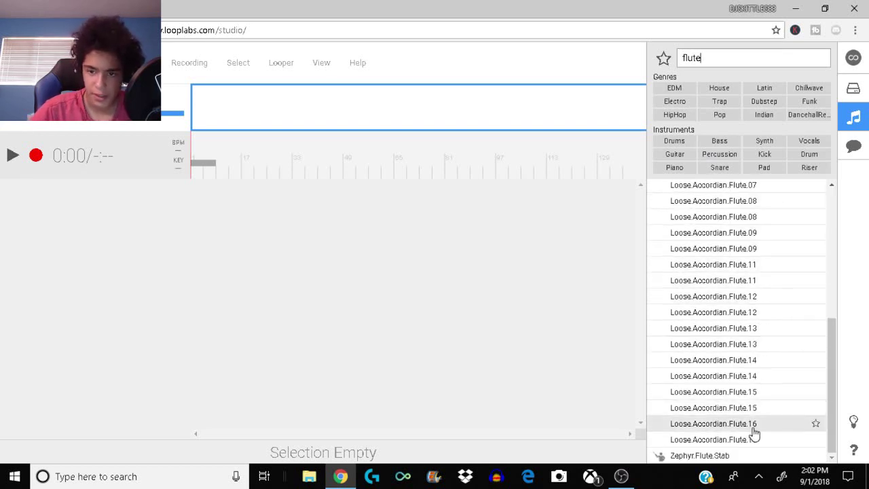
pyautogui.scroll(6, 757, 407)
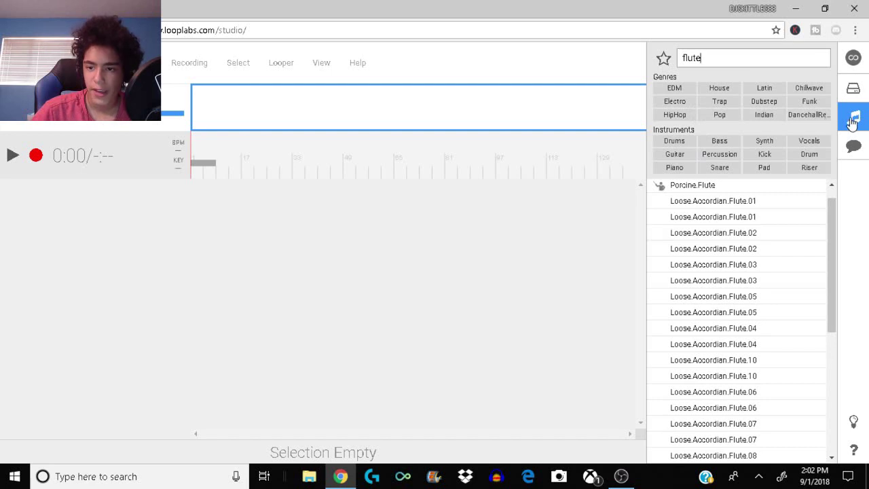
pyautogui.hotkey('ctrl', 'a')
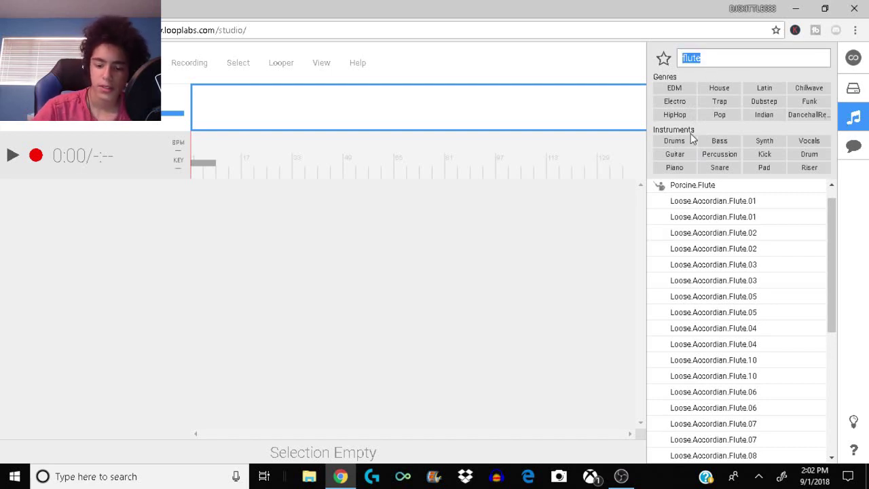
pyautogui.press('BackSpace')
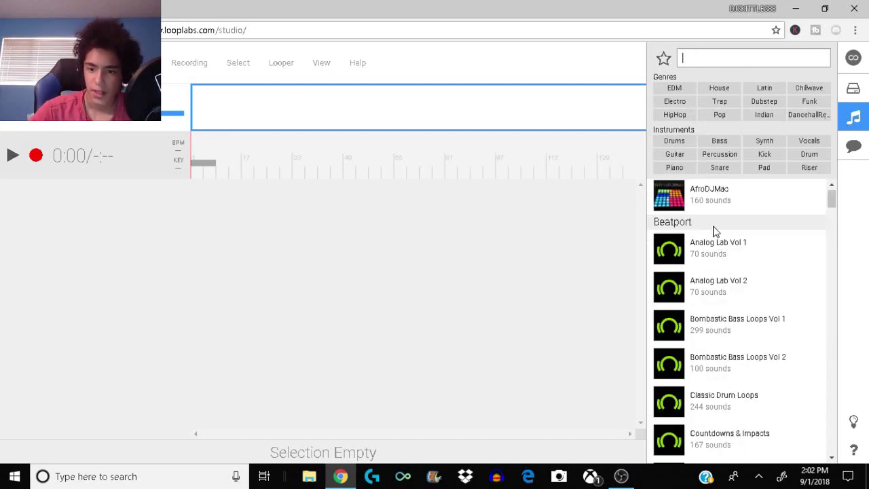
pyautogui.scroll(-20, 735, 355)
pyautogui.scroll(-20, 705, 384)
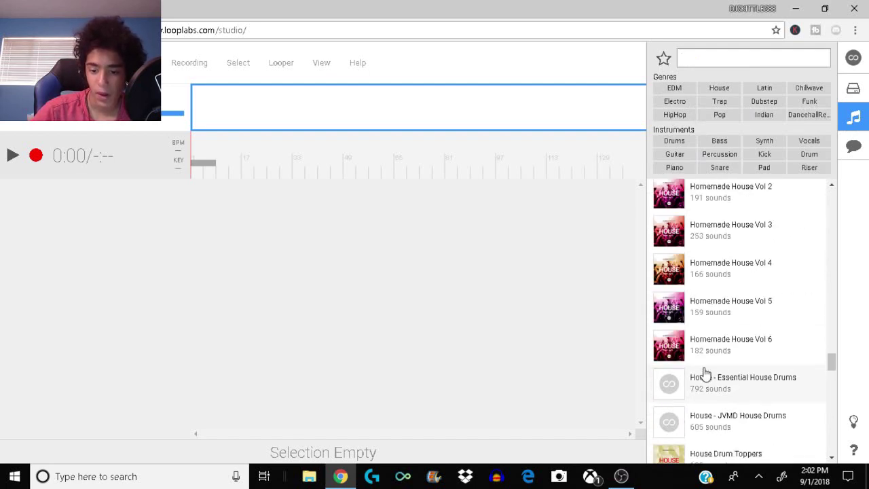
pyautogui.scroll(20, 668, 394)
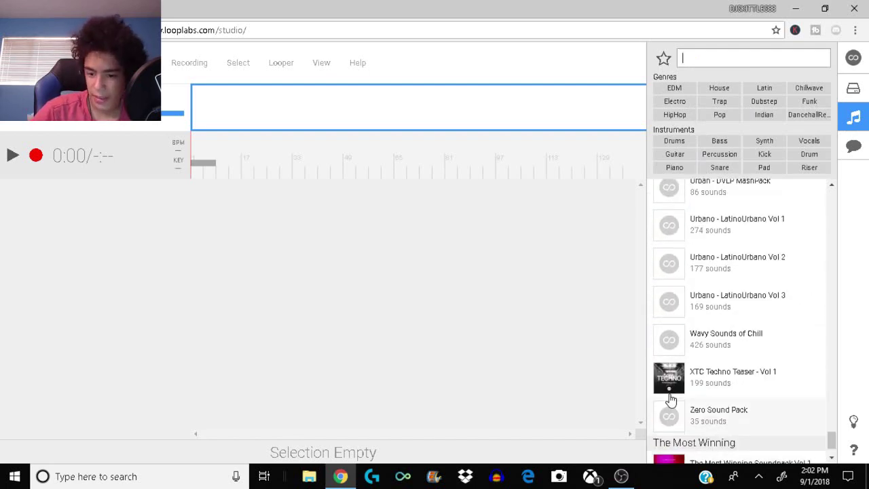
pyautogui.scroll(20, 696, 377)
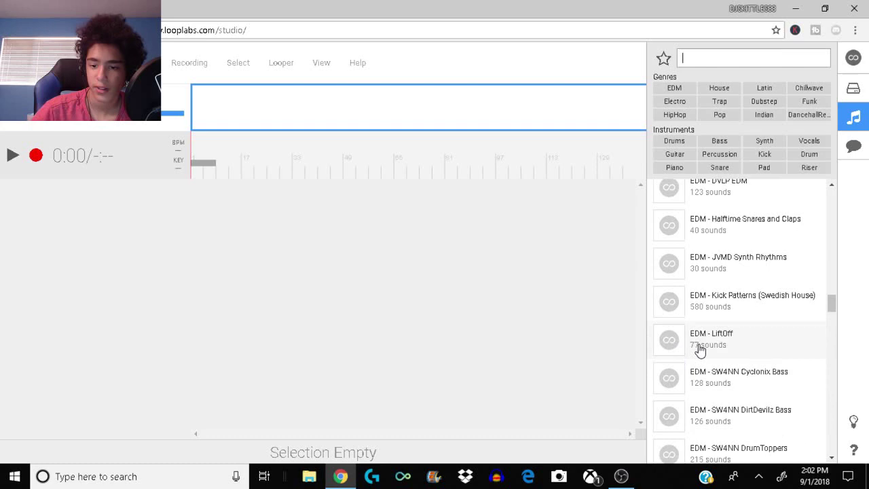
pyautogui.click(738, 59)
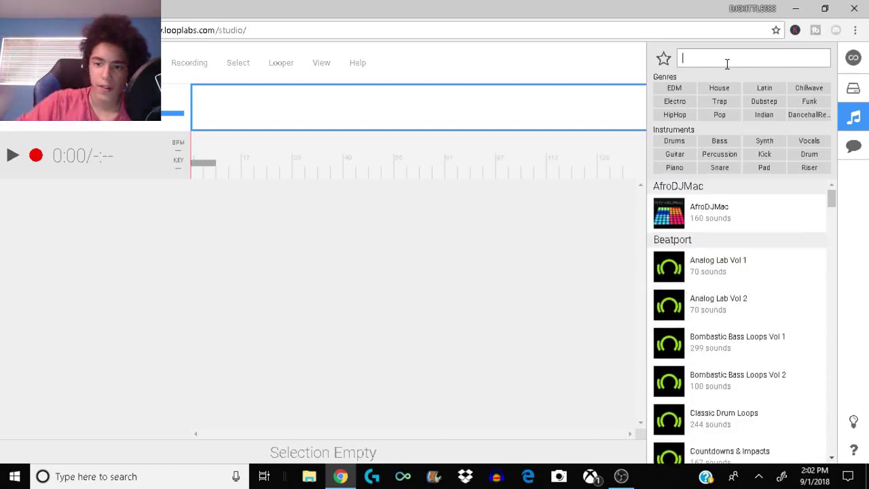
# Drag Bass.Squares from the money save onto the timeline and play it back once.
pyautogui.click(857, 90)
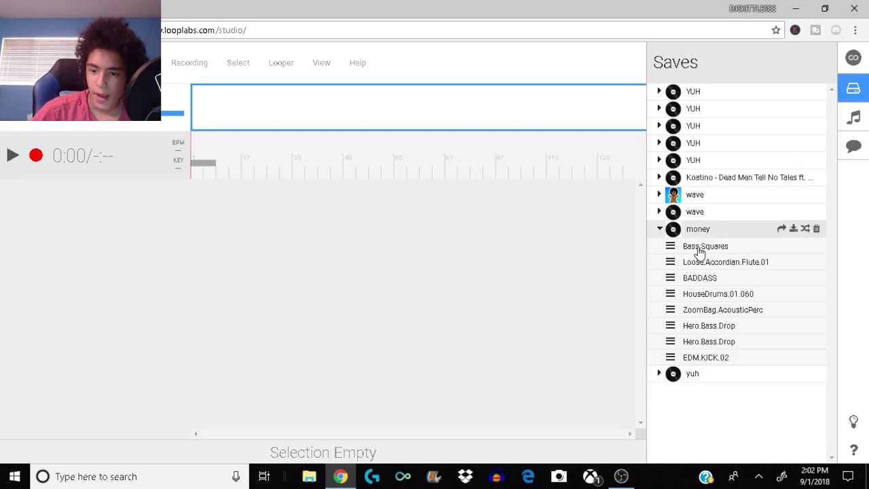
pyautogui.moveTo(678, 243); pyautogui.dragTo(141, 151)
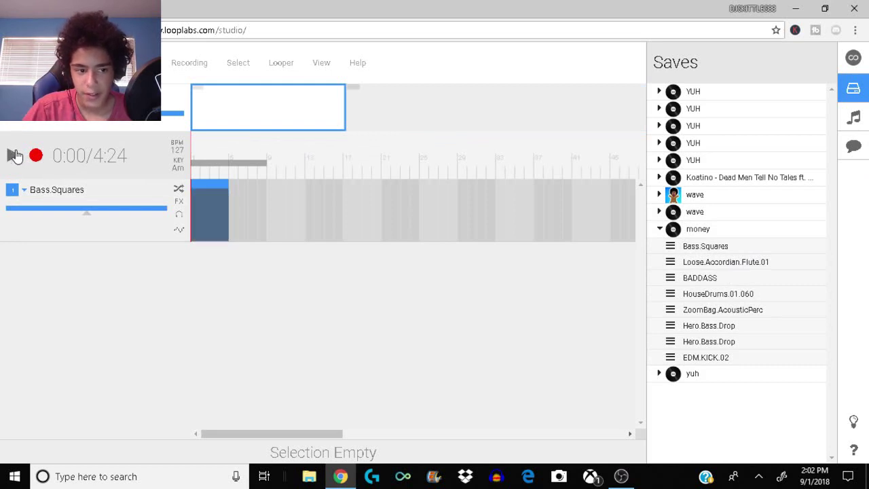
pyautogui.click(14, 155)
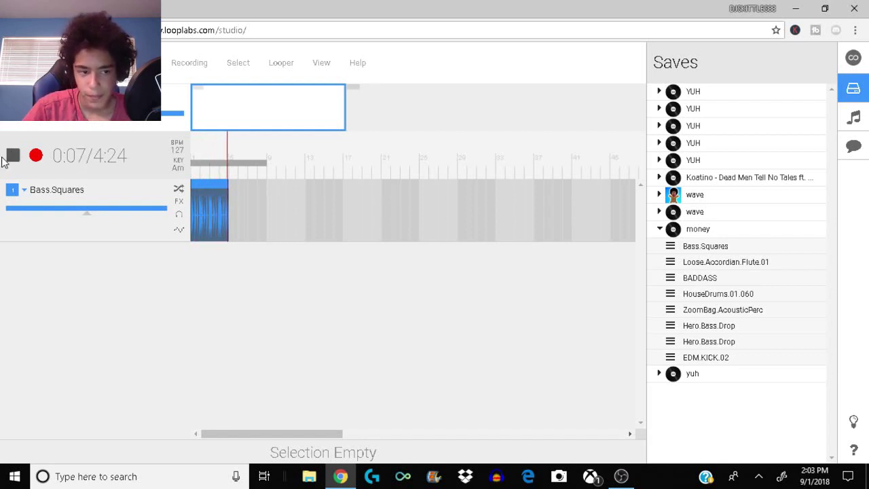
pyautogui.click(12, 156)
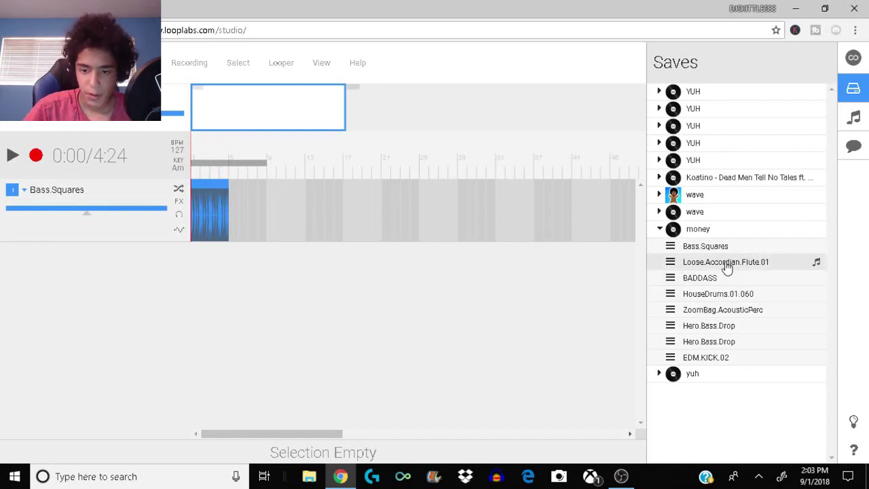
# Add Loose.Accordian.Flute.01 after the bass clip, search the library for 'Bass.Squares', then return to Saves.
pyautogui.moveTo(720, 268); pyautogui.dragTo(286, 217)
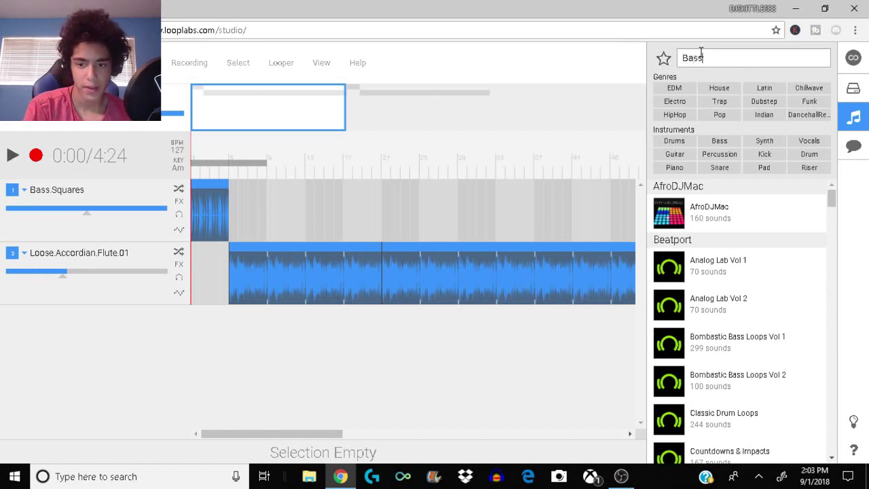
pyautogui.click(854, 92)
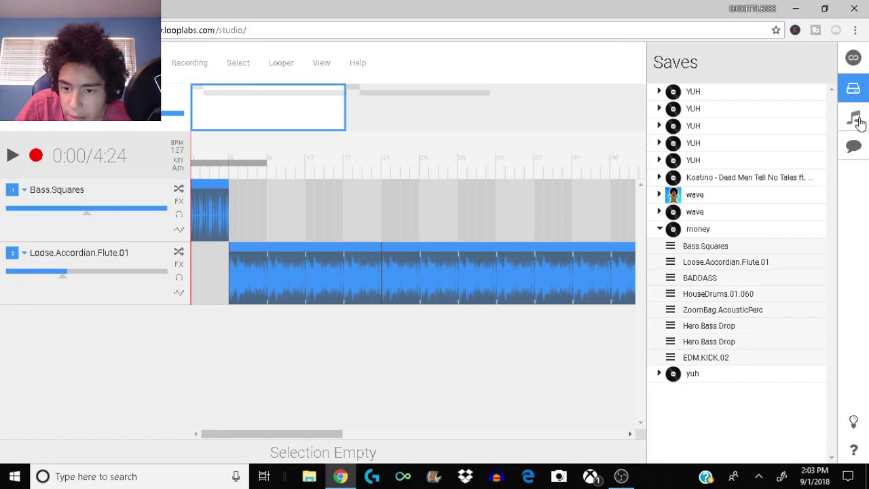
pyautogui.click(857, 121)
pyautogui.click(706, 59)
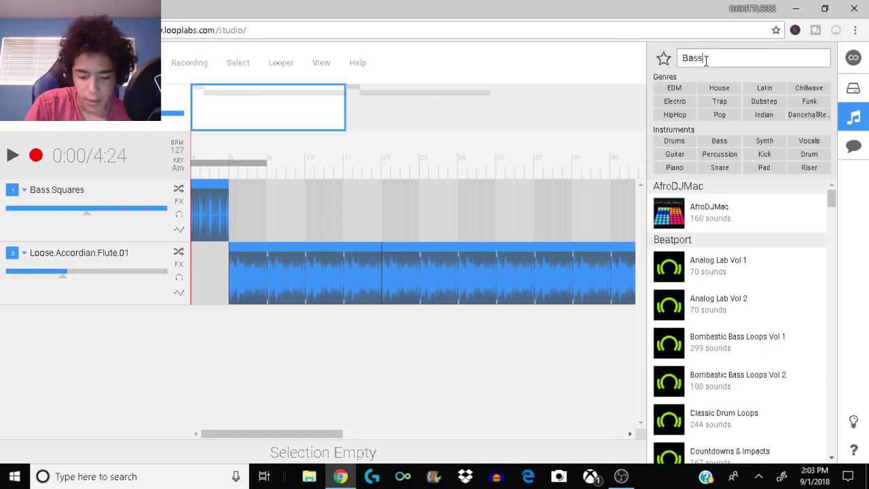
pyautogui.write('.Sqaures')
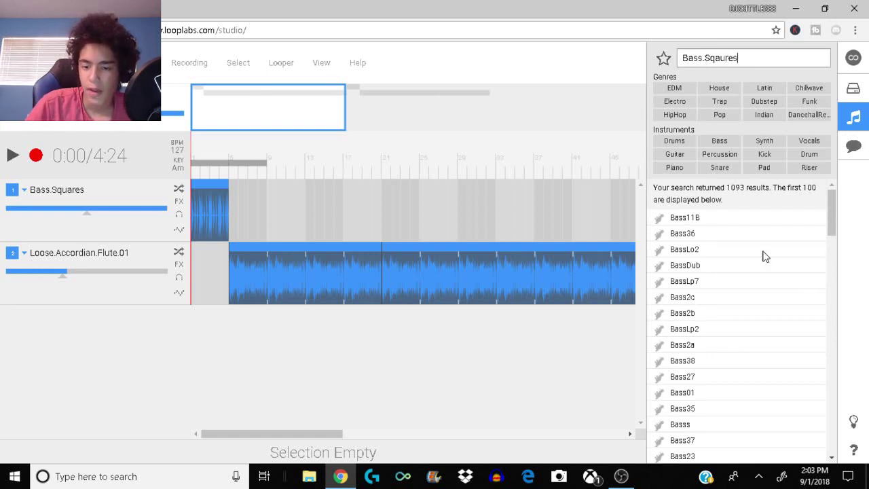
pyautogui.scroll(-5, 746, 333)
pyautogui.scroll(2, 747, 333)
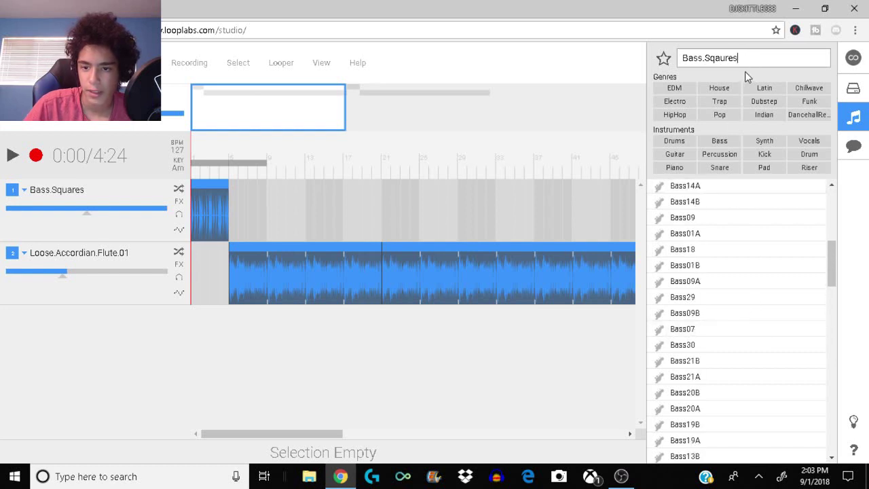
pyautogui.click(854, 88)
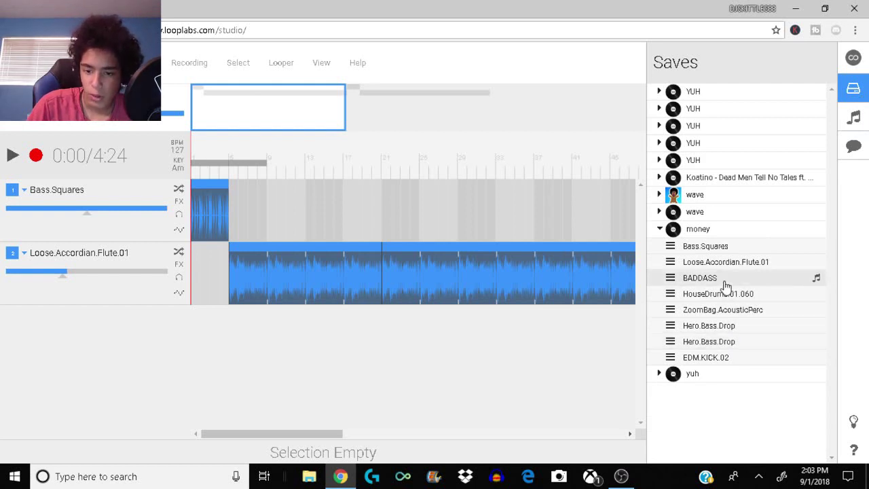
# Add BADDASS and HouseDrums.01.060 as the third and fourth tracks.
pyautogui.moveTo(737, 278); pyautogui.dragTo(291, 309)
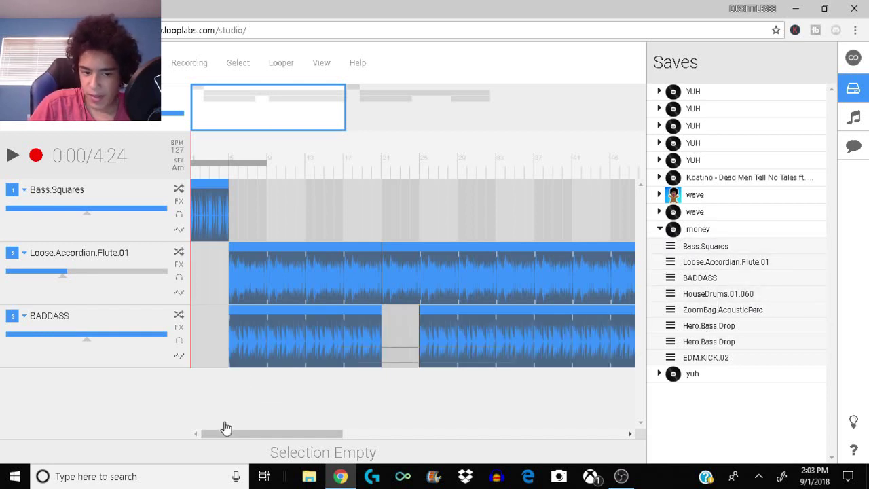
pyautogui.moveTo(298, 364); pyautogui.dragTo(338, 405)
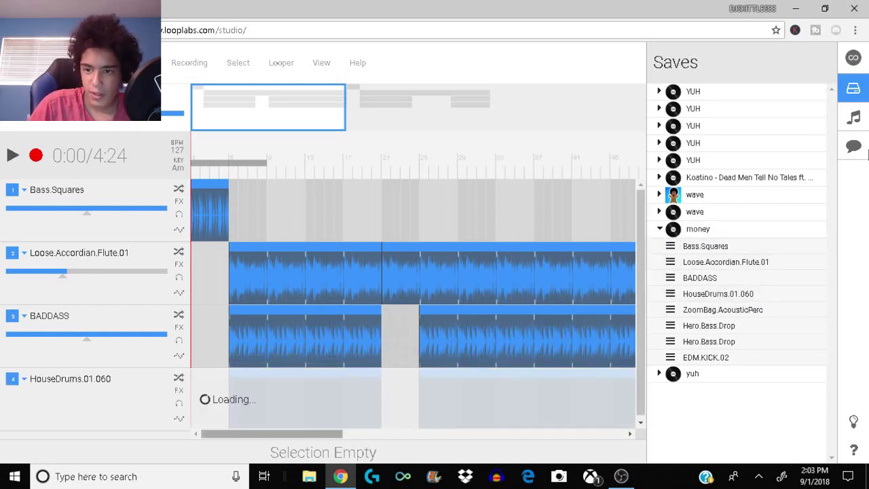
pyautogui.click(854, 117)
# Clear the library search text, preview the four-track song, and open the Saves list.
pyautogui.click(730, 58)
pyautogui.doubleClick(721, 58)
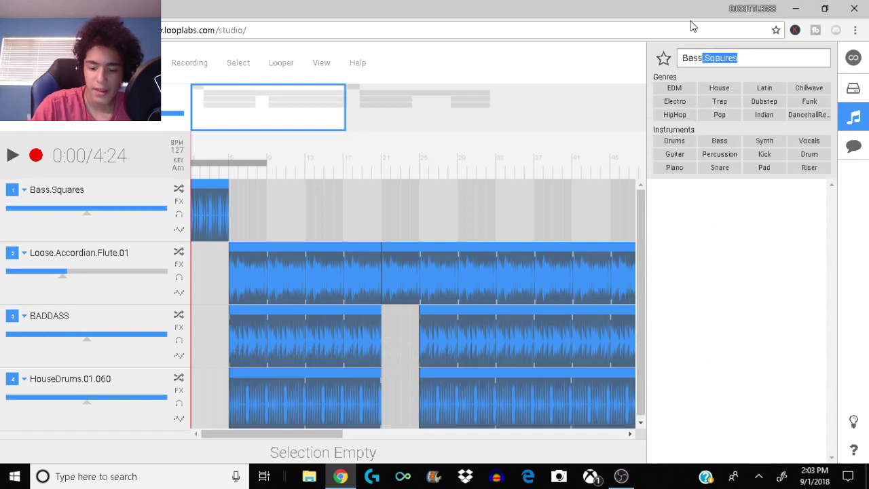
pyautogui.press('BackSpace')
pyautogui.press('BackSpace')
pyautogui.press('BackSpace')
pyautogui.press('BackSpace')
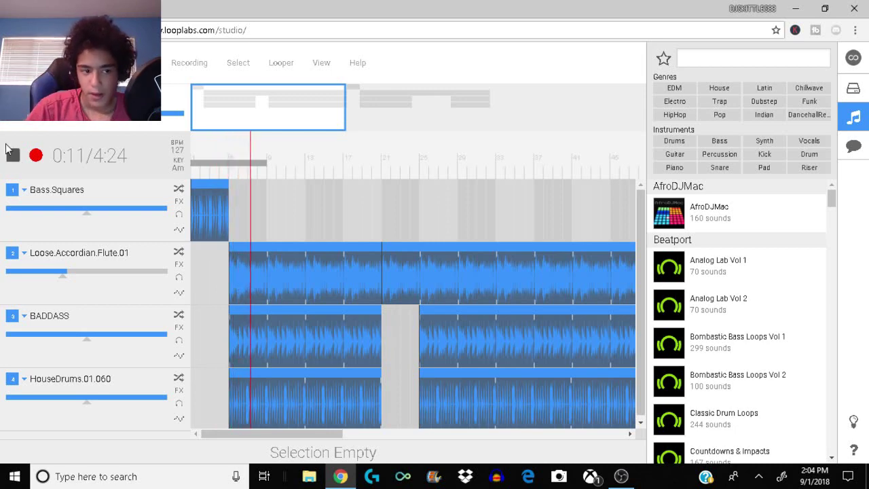
pyautogui.click(13, 154)
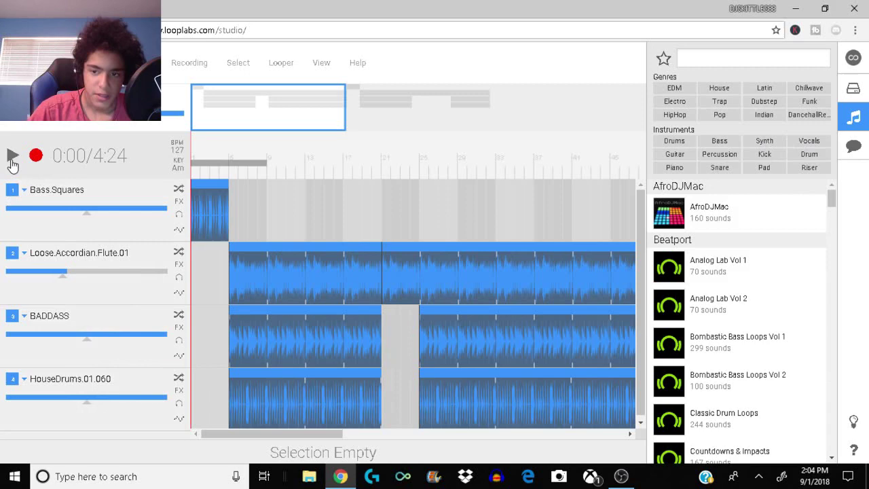
pyautogui.click(861, 89)
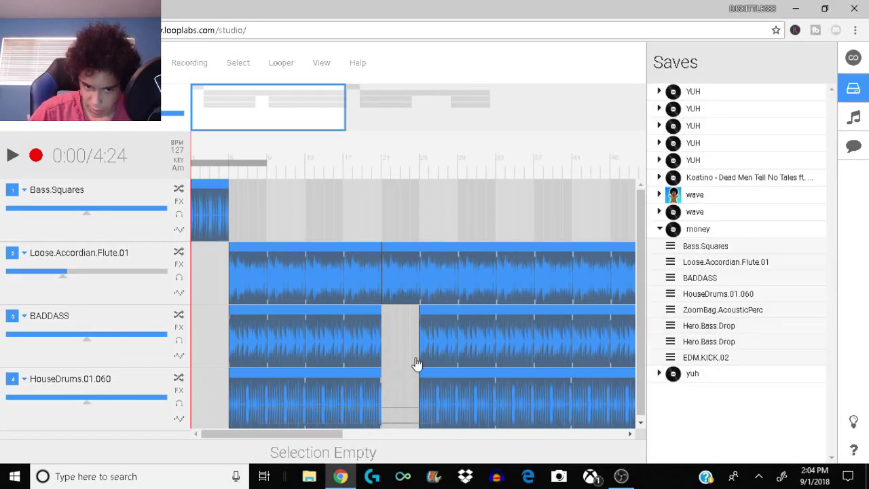
# Play the song from a later point on the ruler to hear both Hero.Bass.Drop tracks, then stop.
pyautogui.scroll(-1, 390, 334)
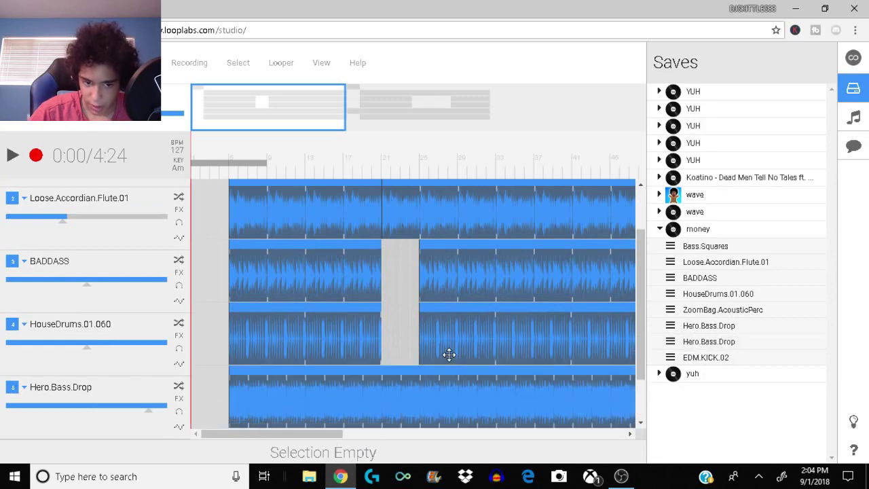
pyautogui.scroll(-1, 350, 376)
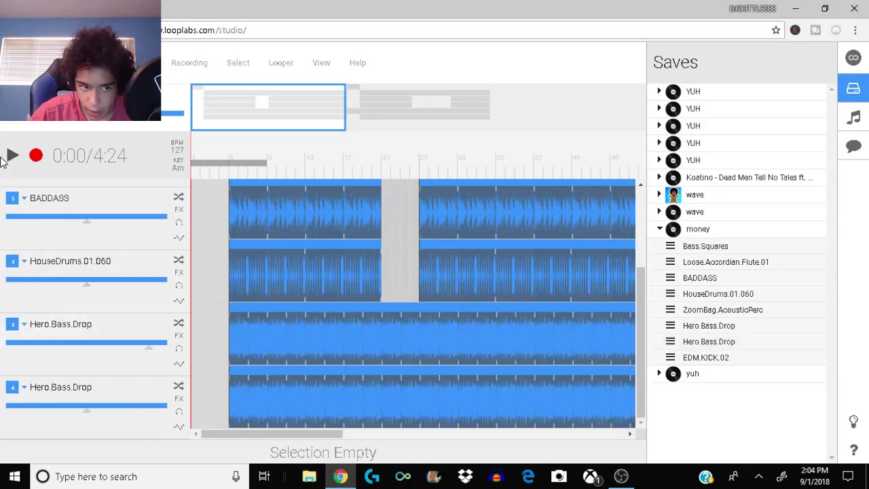
pyautogui.click(9, 157)
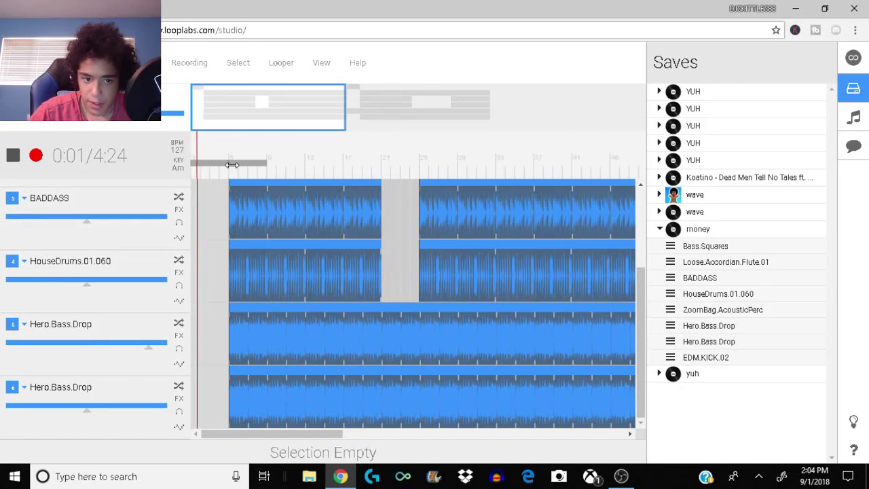
pyautogui.click(230, 172)
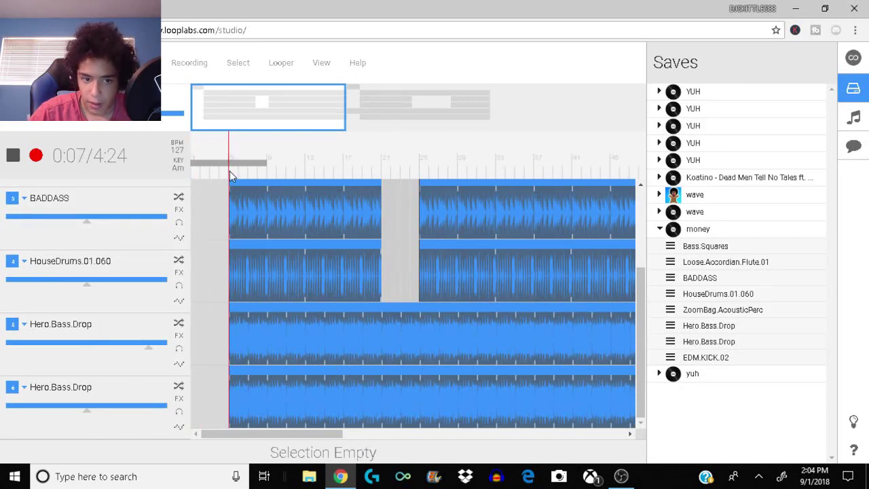
pyautogui.click(11, 156)
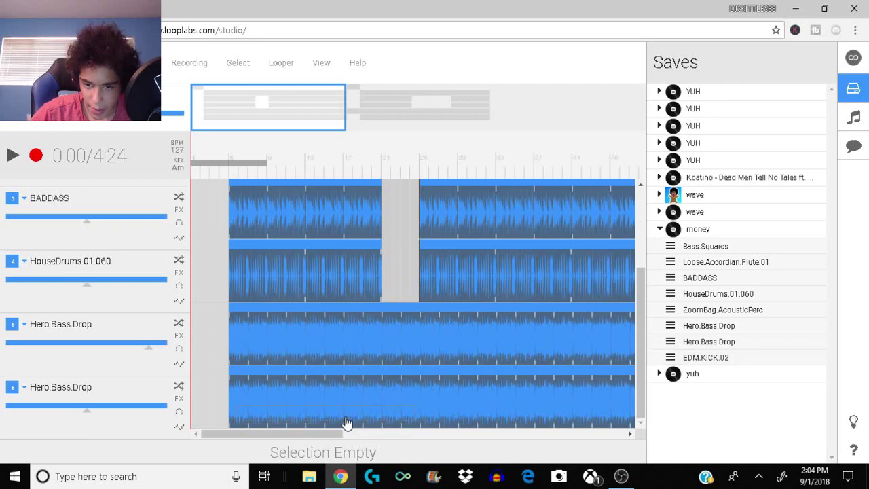
# Drag the EDM.KICK.02 clip left to bar 5 and play the arrangement back.
pyautogui.scroll(-1, 419, 389)
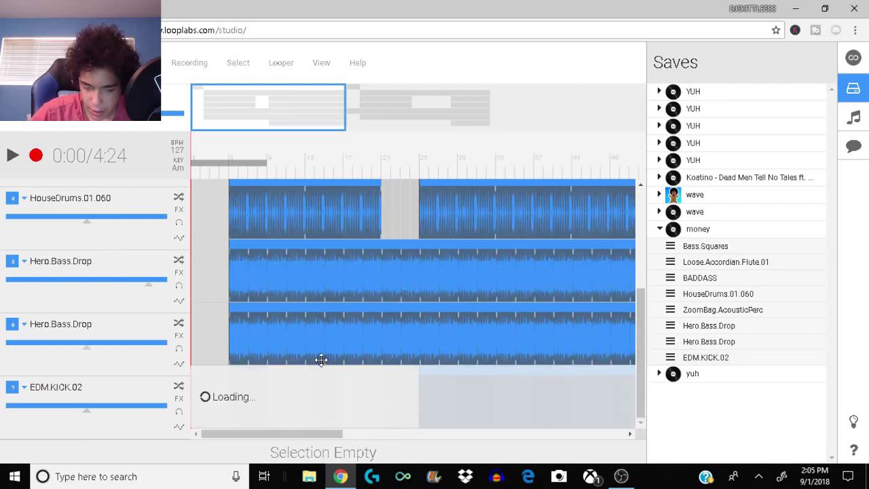
pyautogui.moveTo(471, 376); pyautogui.dragTo(297, 364)
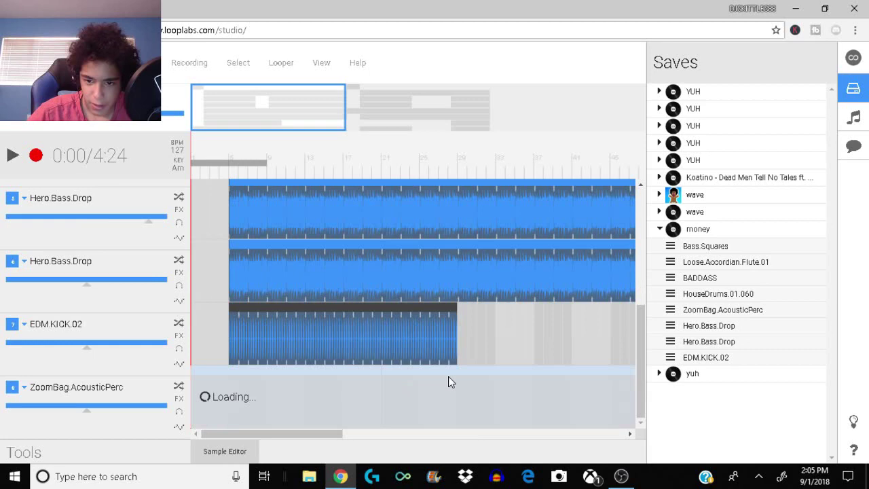
pyautogui.click(12, 155)
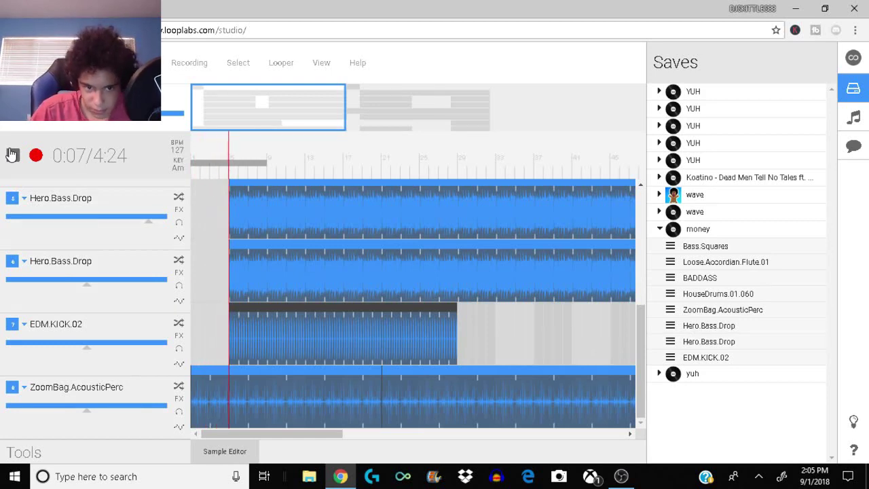
pyautogui.click(12, 155)
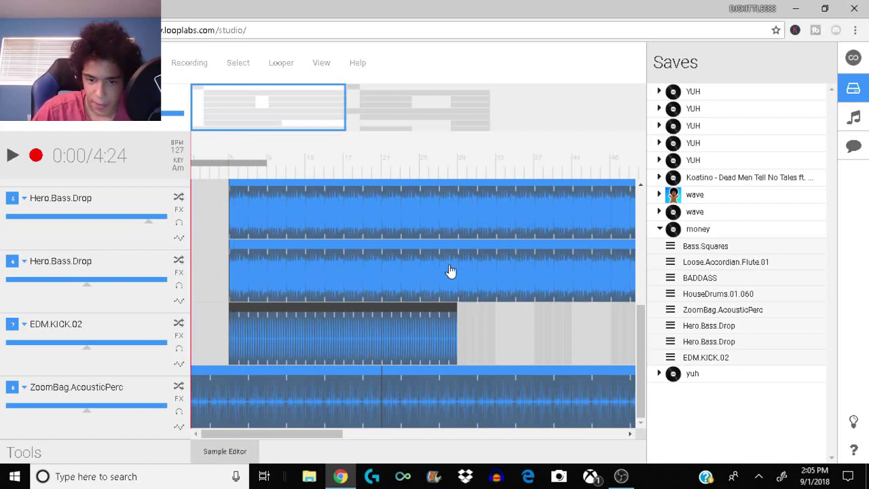
# Scroll through the timeline's later bars and drag a clip on a lower track.
pyautogui.scroll(2, 348, 400)
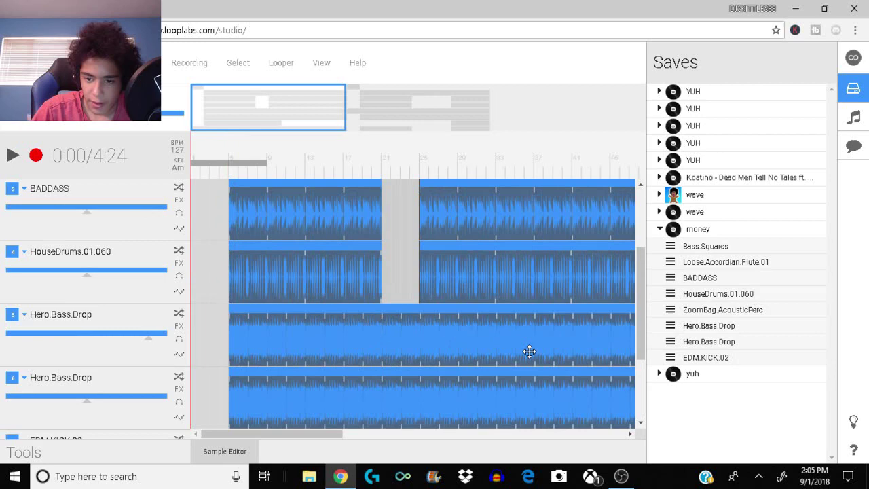
pyautogui.scroll(2, 252, 305)
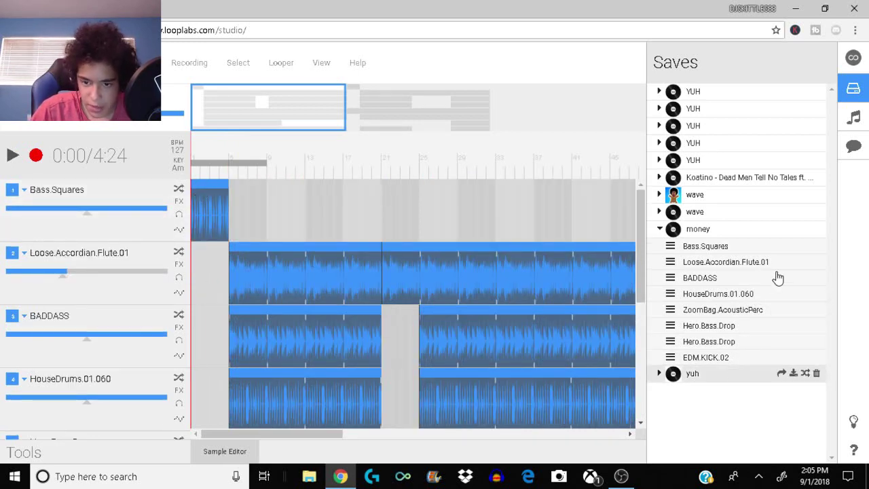
pyautogui.scroll(-1, 286, 314)
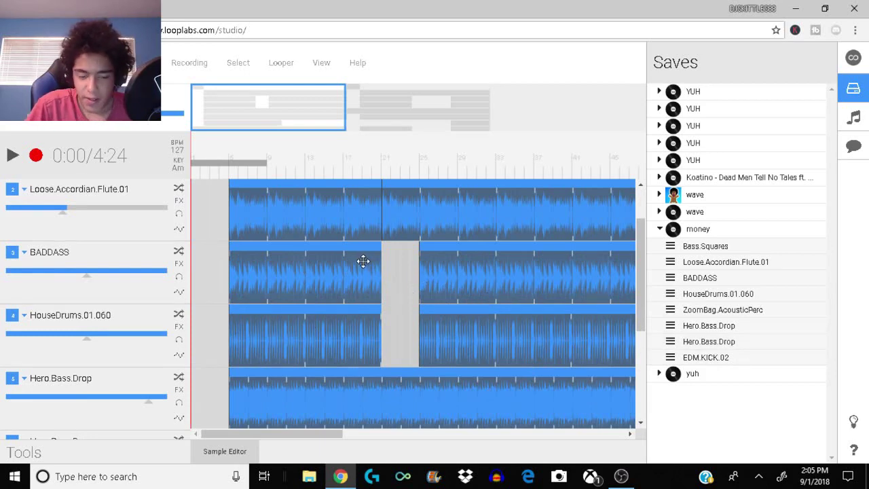
pyautogui.scroll(1, 264, 231)
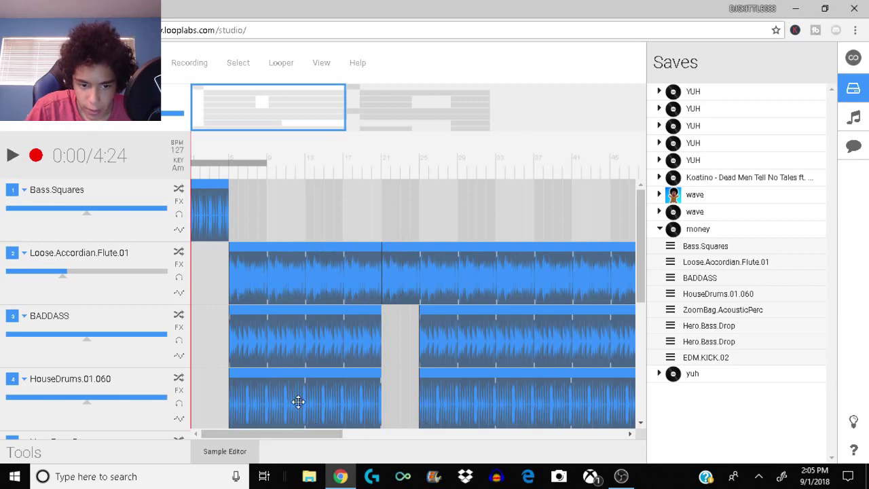
pyautogui.moveTo(291, 430); pyautogui.dragTo(337, 445)
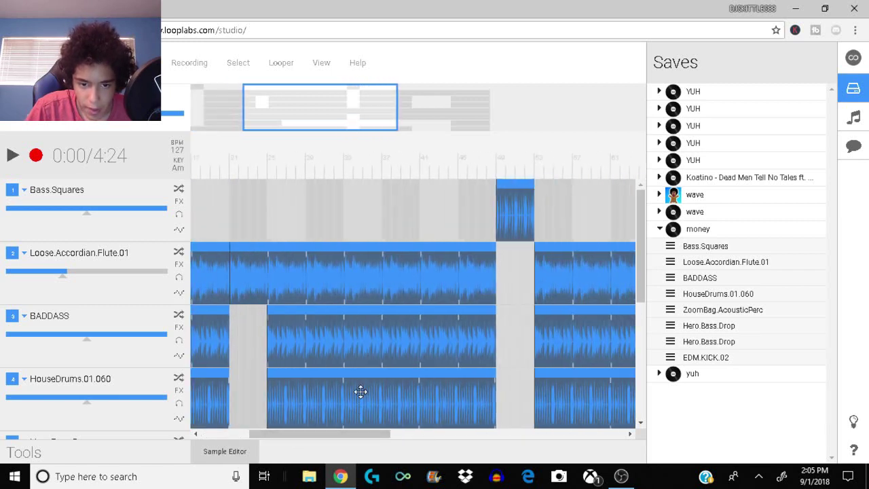
pyautogui.scroll(-3, 360, 392)
pyautogui.scroll(1, 357, 398)
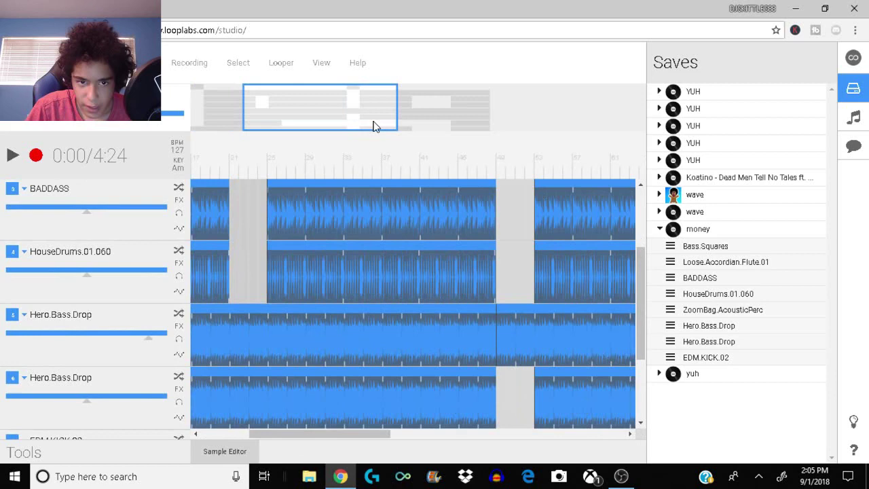
# Zoom the timeline out with View > Zoom Out to see the whole song.
pyautogui.click(287, 72)
pyautogui.click(319, 65)
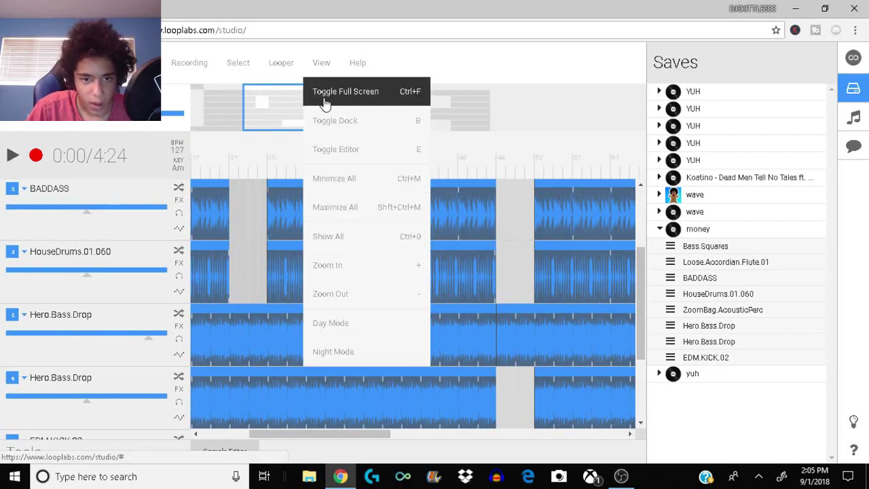
pyautogui.click(325, 102)
pyautogui.click(321, 62)
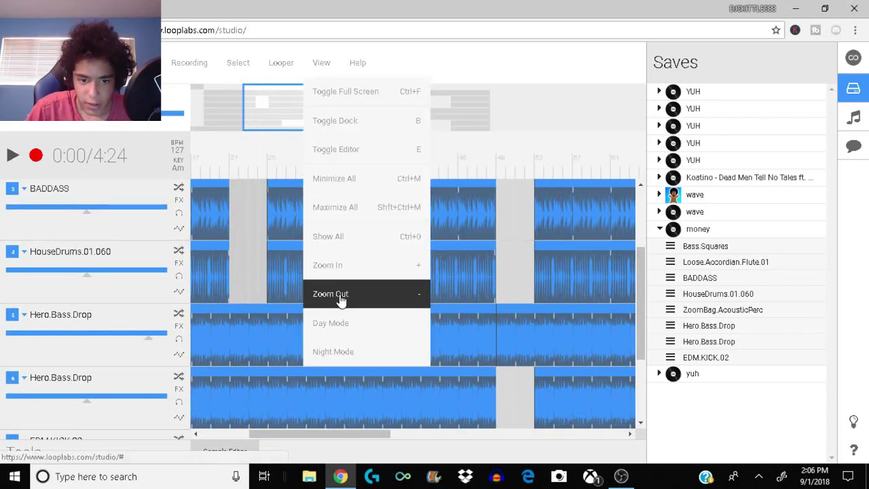
pyautogui.click(618, 292)
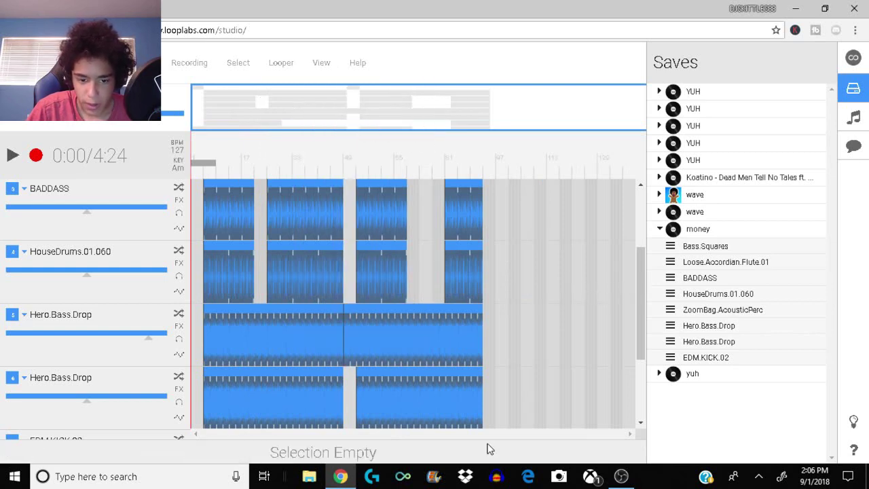
# Scroll down the track list and zoom back in on the opening bars.
pyautogui.moveTo(643, 286); pyautogui.dragTo(651, 406)
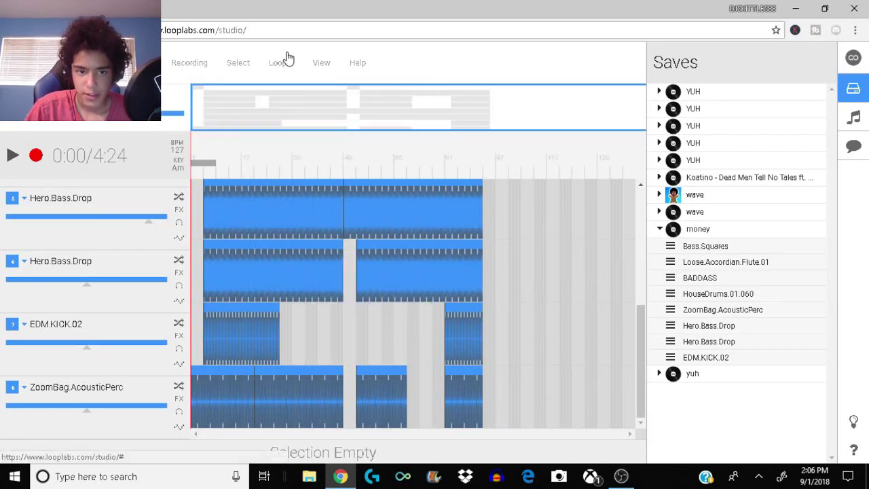
pyautogui.moveTo(321, 63)
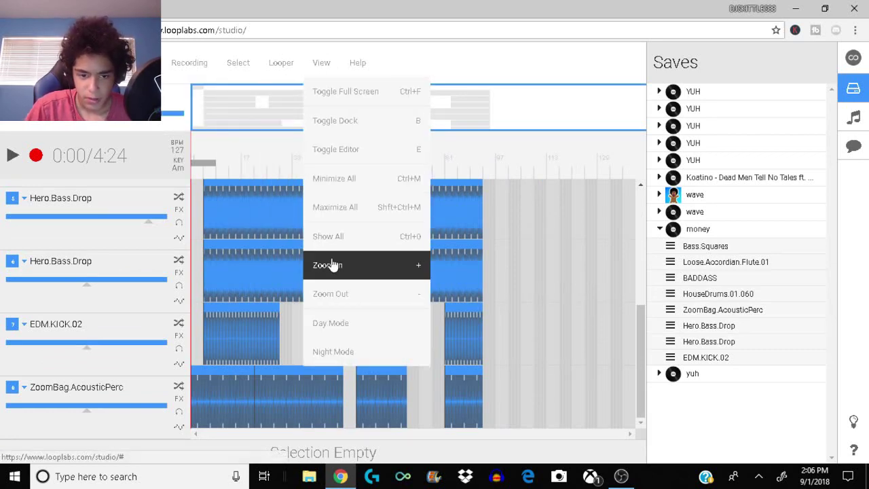
pyautogui.press('+')
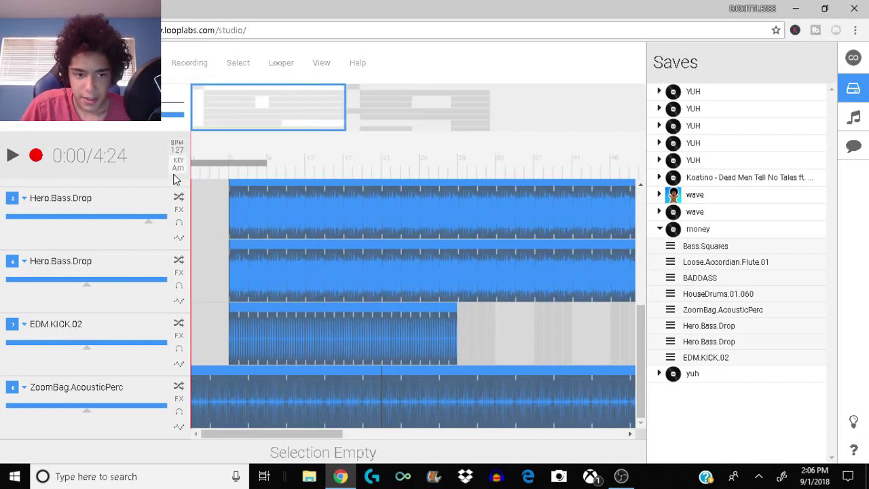
# Check the first Hero.Bass.Drop track's channel effects and sample editor, then open the Edit menu.
pyautogui.click(175, 212)
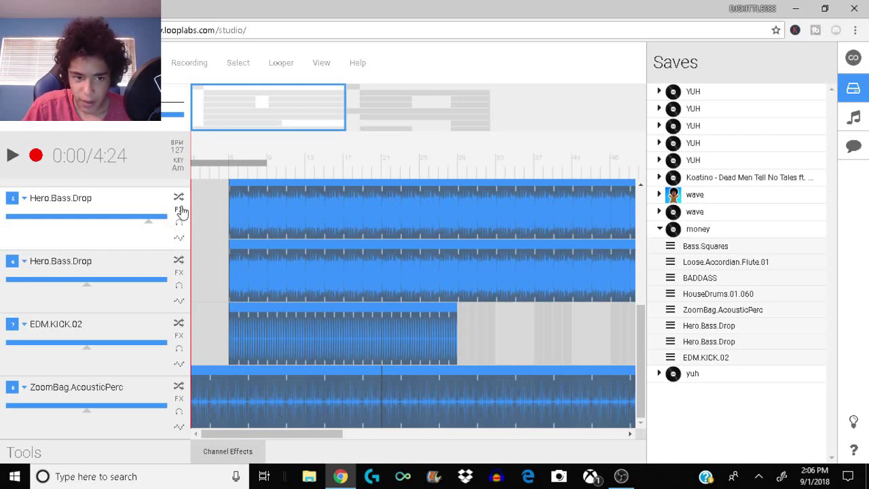
pyautogui.click(179, 209)
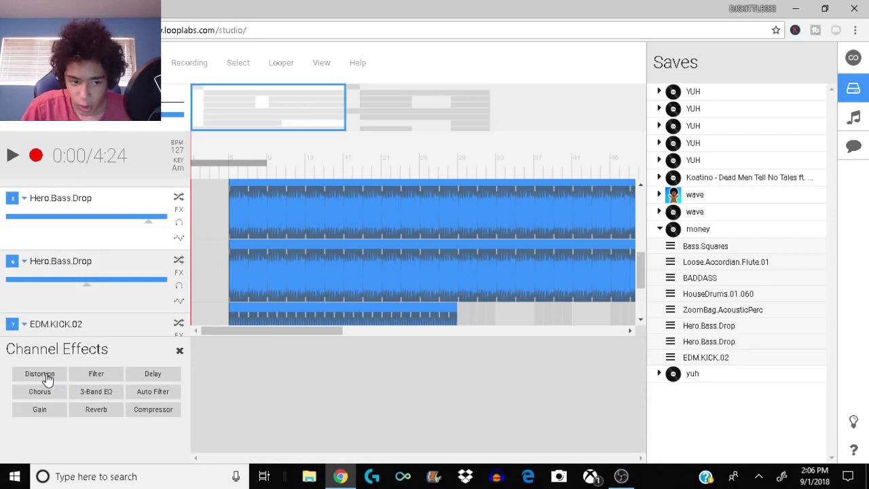
pyautogui.click(179, 351)
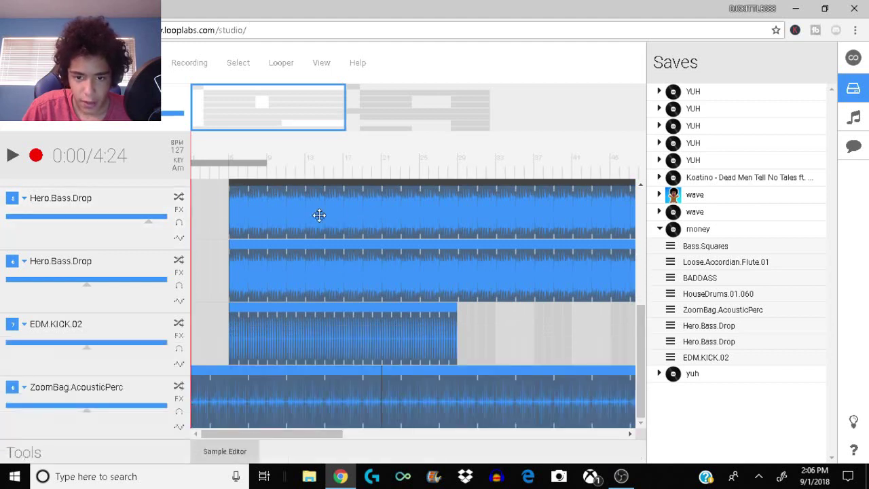
pyautogui.click(229, 453)
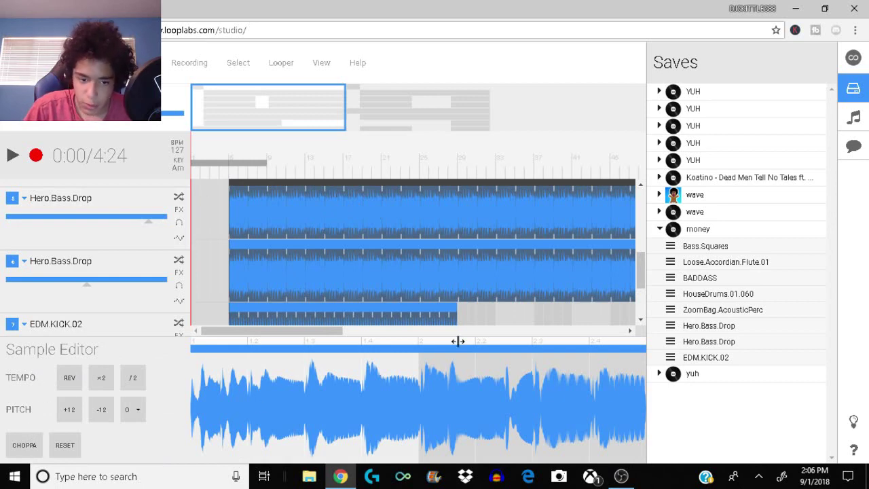
pyautogui.click(179, 350)
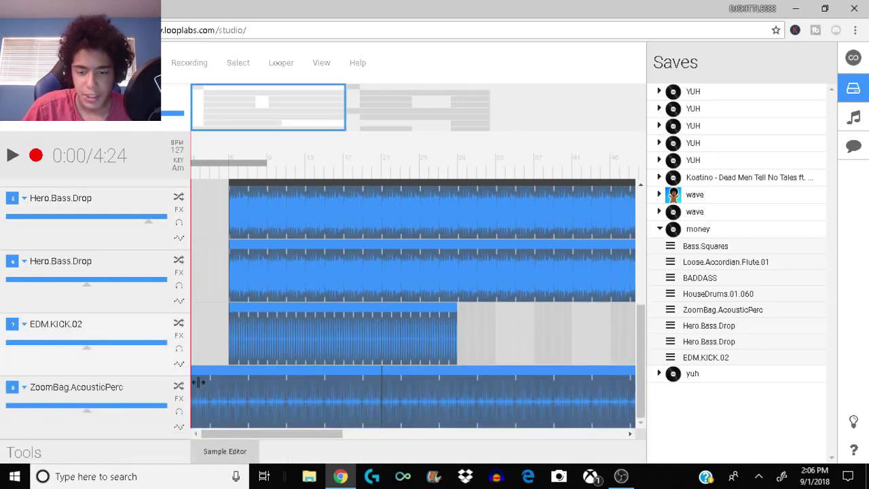
pyautogui.click(144, 63)
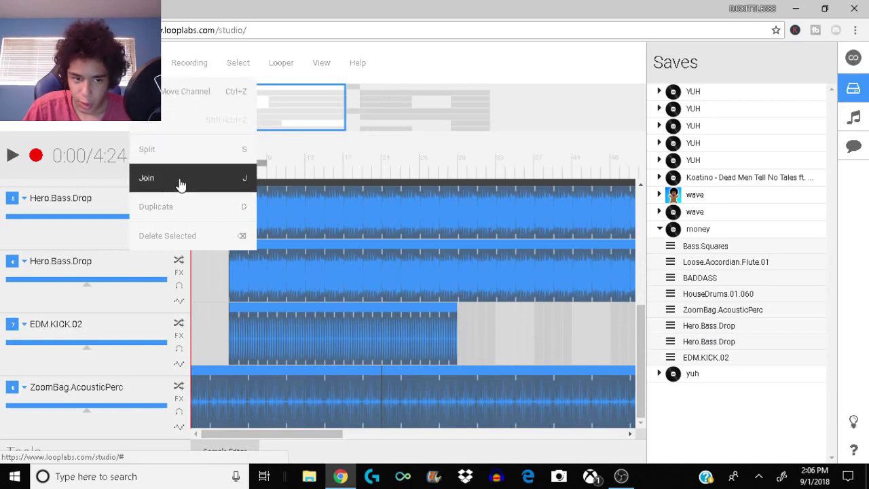
# Split the first Hero.Bass.Drop clip at 0:32 with Edit > Split.
pyautogui.click(230, 207)
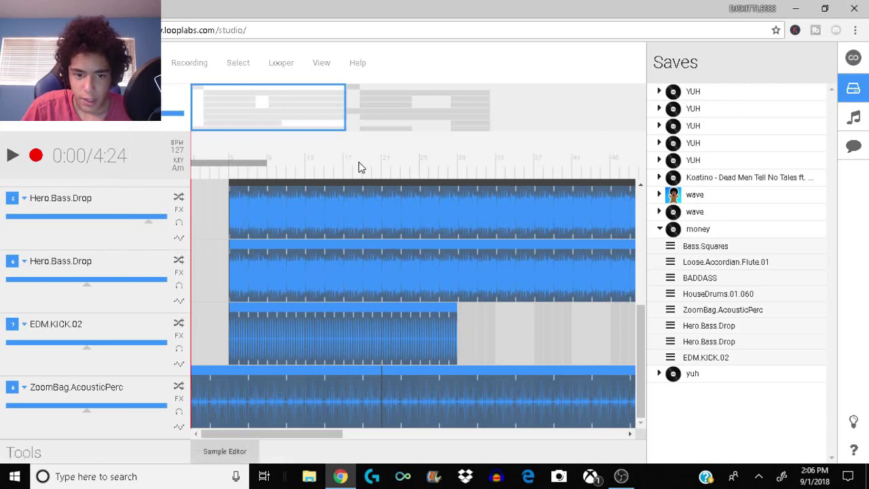
pyautogui.click(353, 162)
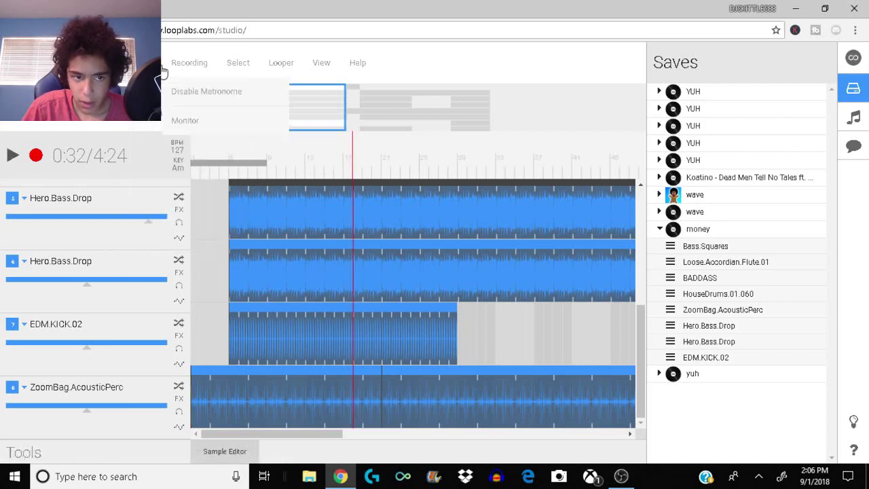
pyautogui.moveTo(144, 63)
pyautogui.click(162, 153)
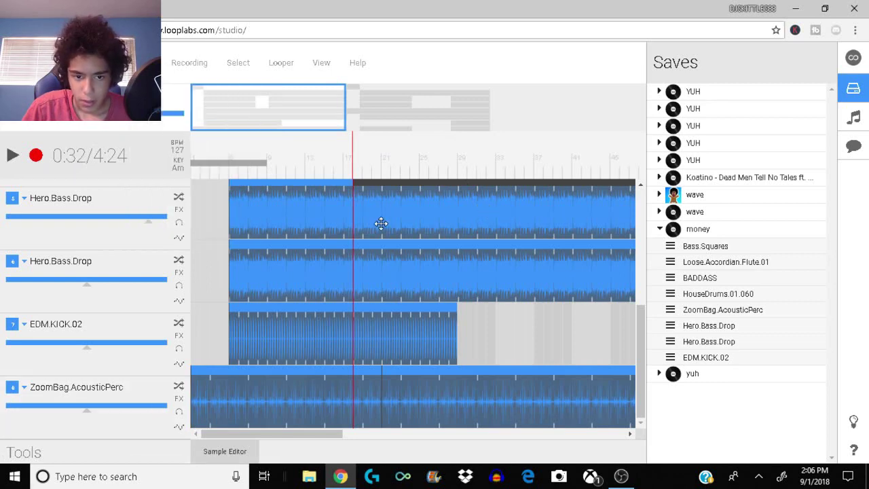
# Check the clip in the sample editor, apply Edit > Join, and nudge the second part earlier.
pyautogui.click(220, 452)
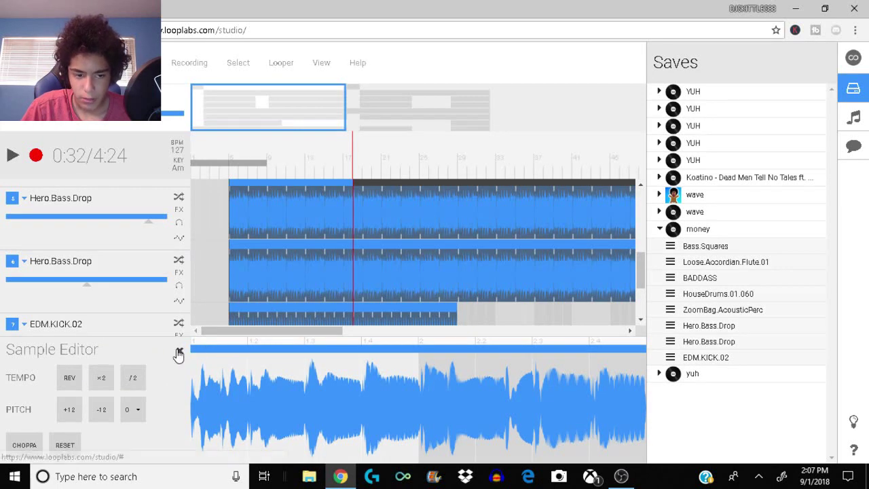
pyautogui.click(179, 350)
pyautogui.click(144, 63)
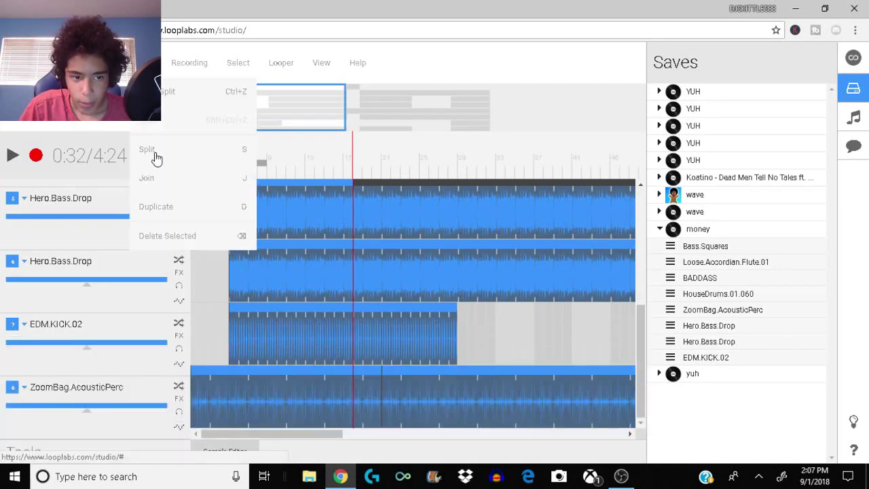
pyautogui.click(156, 177)
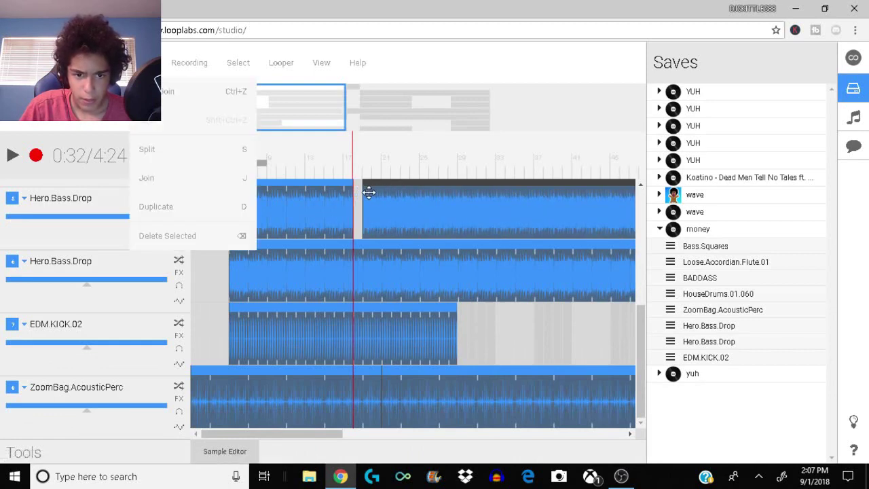
pyautogui.moveTo(369, 193)
pyautogui.mouseDown()
pyautogui.moveTo(379, 194)
pyautogui.moveTo(357, 190)
pyautogui.mouseUp()
# Look through the Edit and Select menus, then play the edited song back and stop.
pyautogui.click(144, 62)
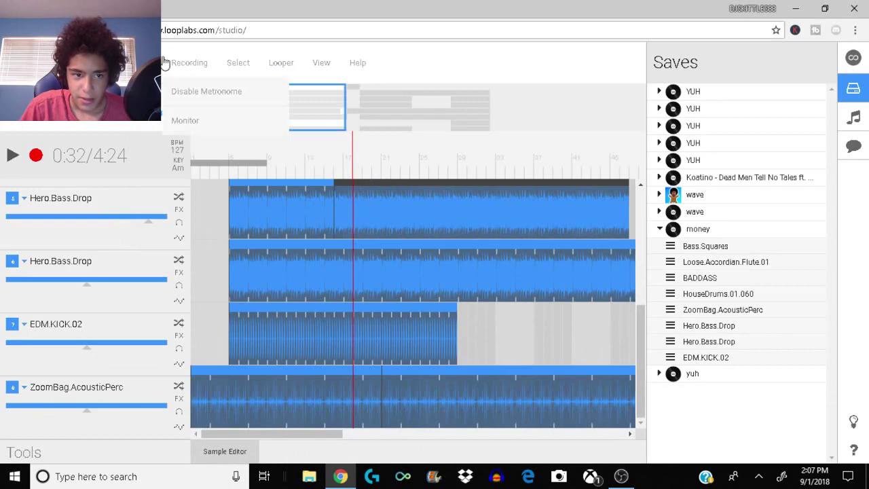
pyautogui.click(203, 235)
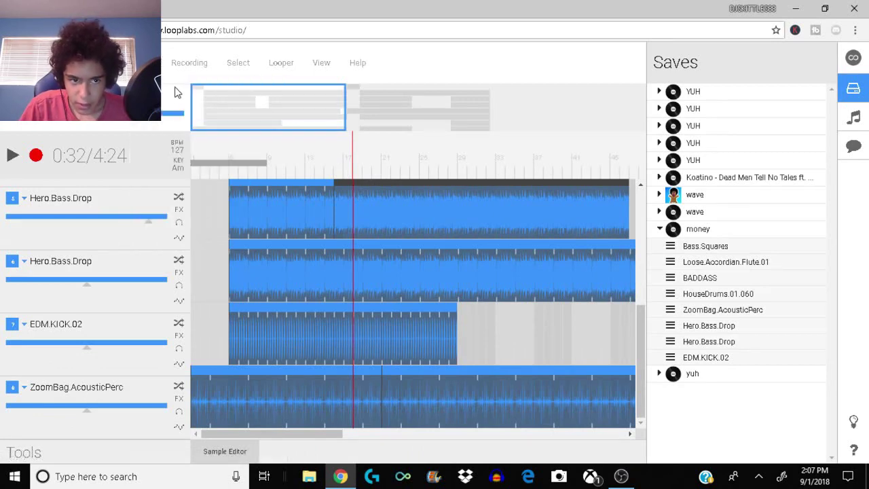
pyautogui.click(144, 62)
pyautogui.click(238, 62)
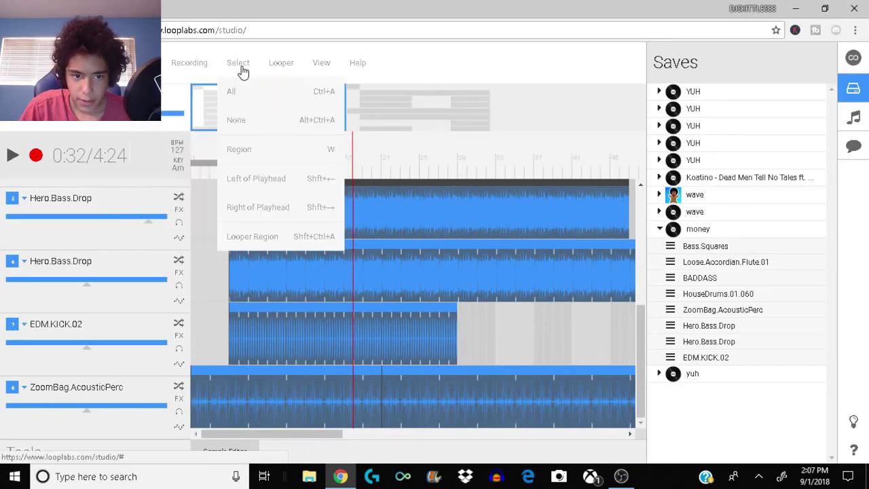
pyautogui.click(144, 62)
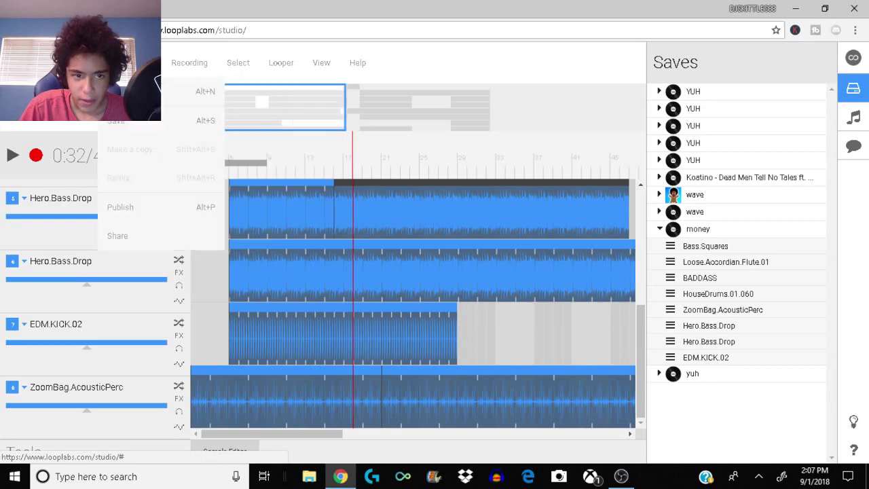
pyautogui.click(210, 232)
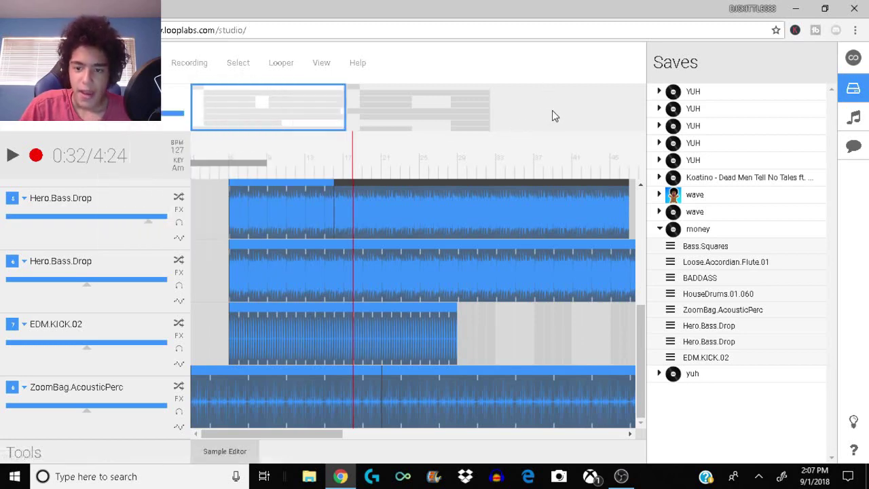
pyautogui.click(14, 156)
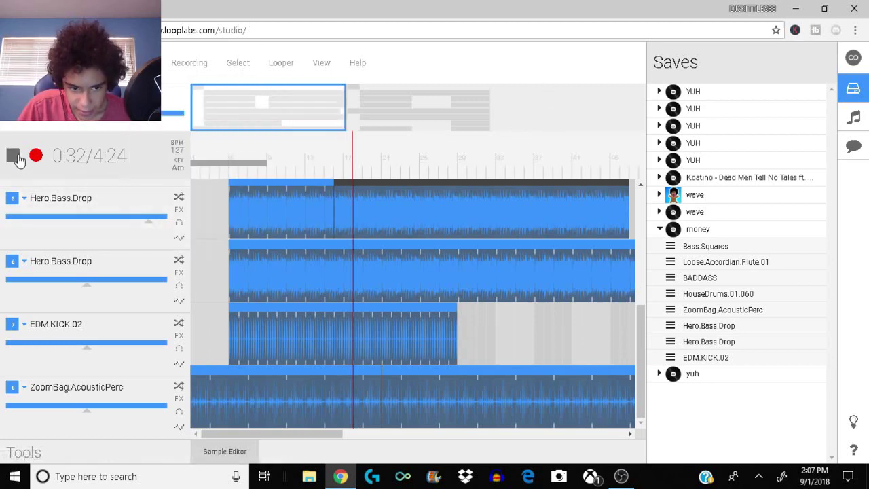
pyautogui.click(14, 157)
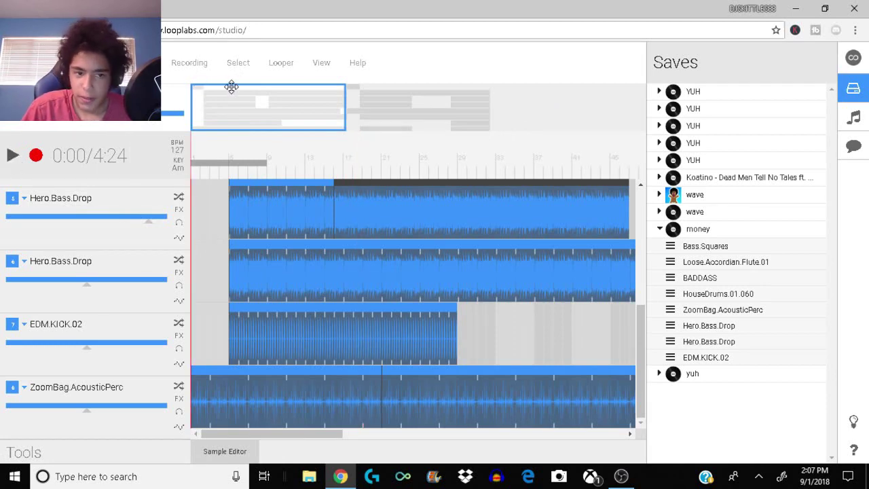
# Look through the recording, file and edit menus, show the sound library, and reopen the File menu.
pyautogui.click(194, 68)
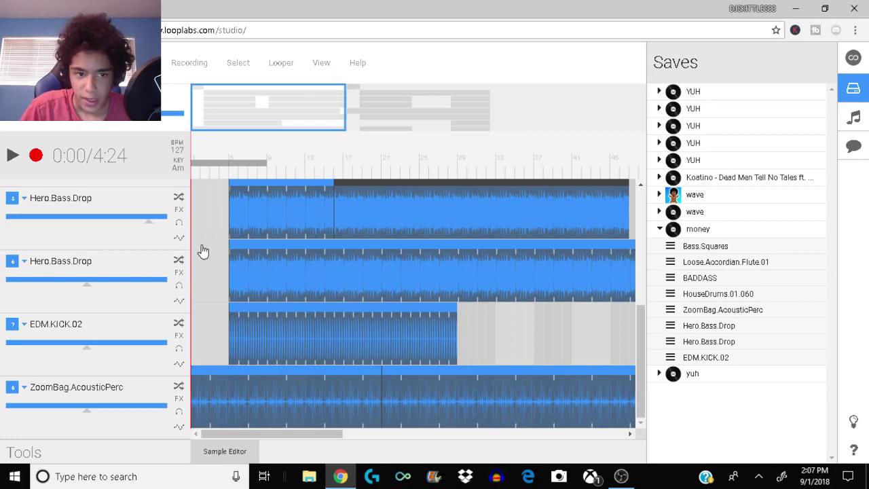
pyautogui.click(115, 63)
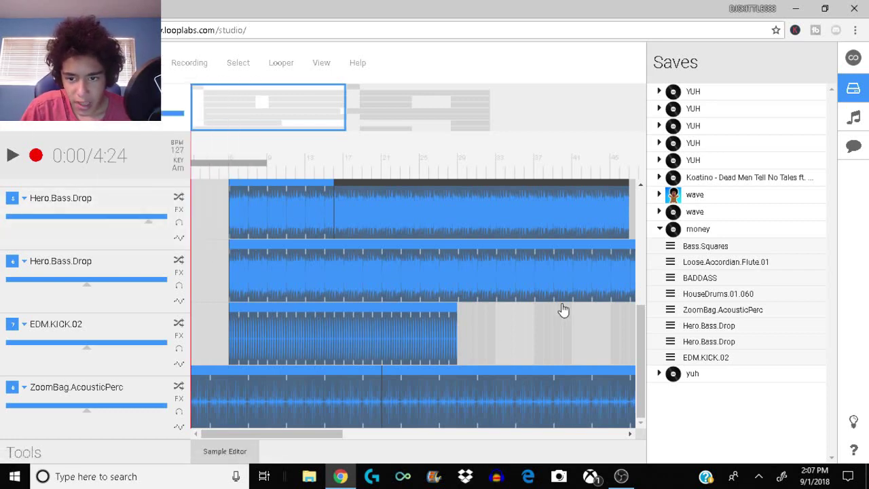
pyautogui.click(854, 121)
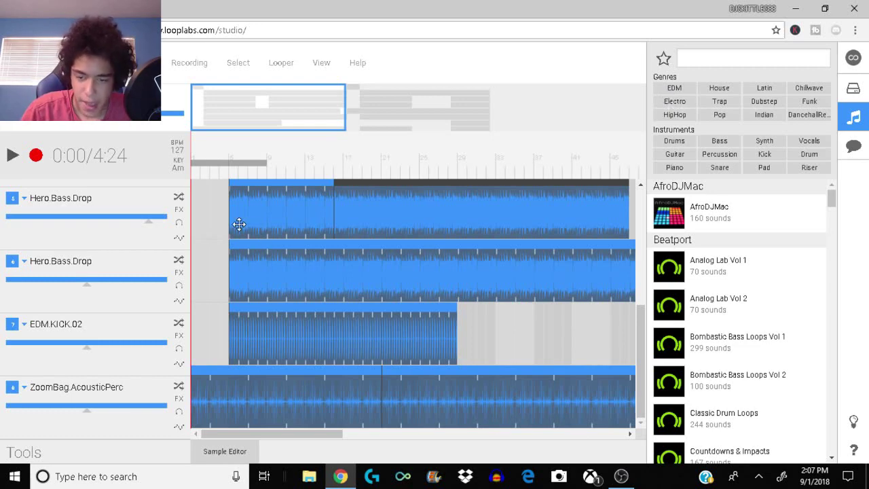
pyautogui.click(143, 62)
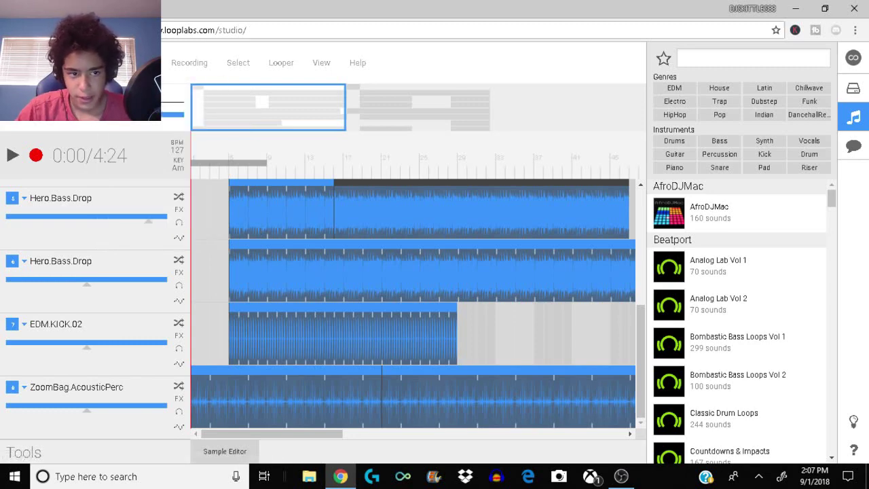
pyautogui.click(112, 63)
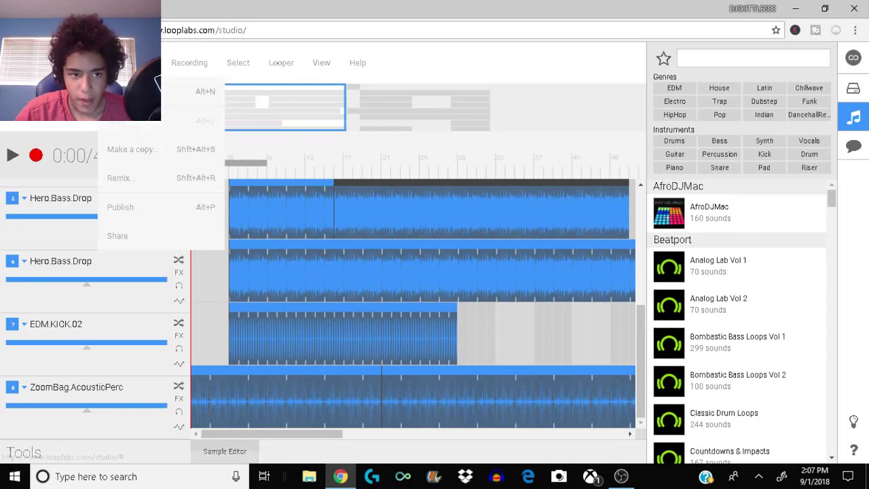
# Start publishing the song, cancel the dialog, and go to the account's profile page.
pyautogui.click(174, 210)
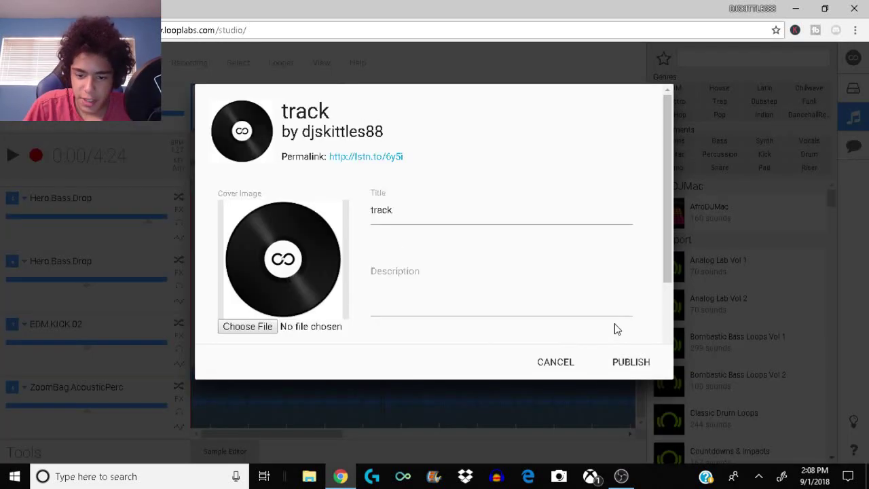
pyautogui.click(568, 362)
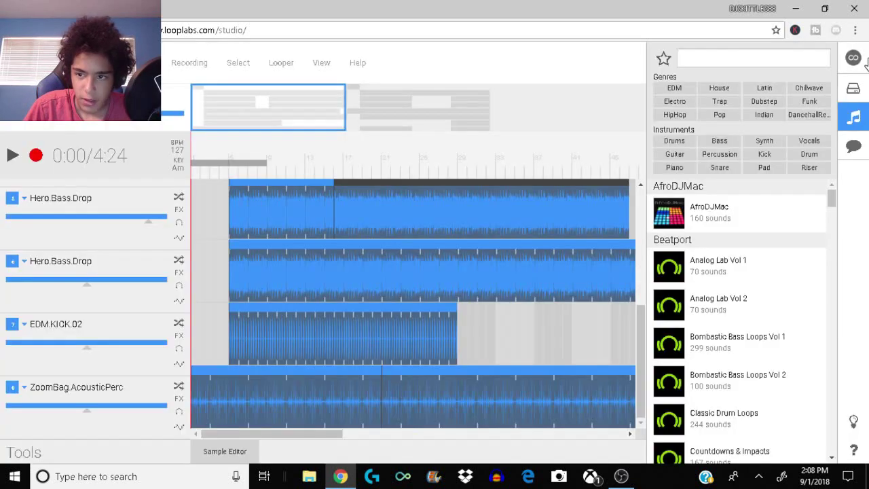
pyautogui.click(854, 60)
pyautogui.click(711, 288)
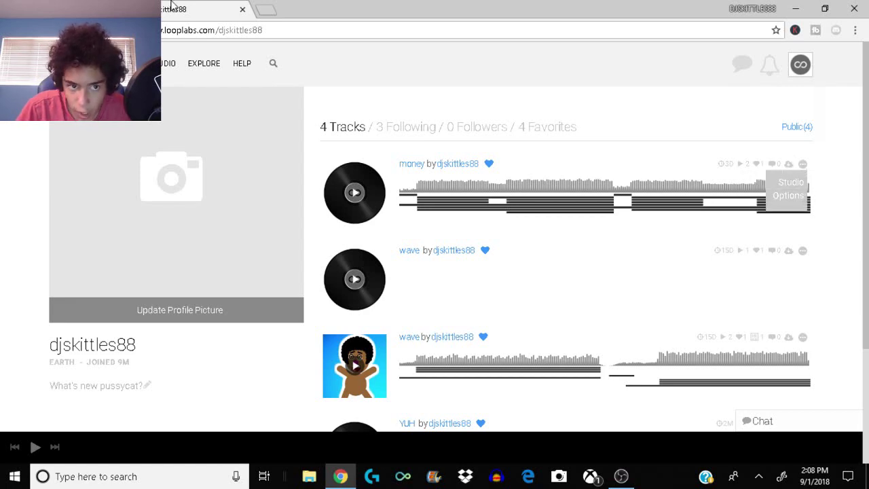
# After browsing the four published tracks, go back to the studio editor.
pyautogui.hotkey('alt', 'Left')
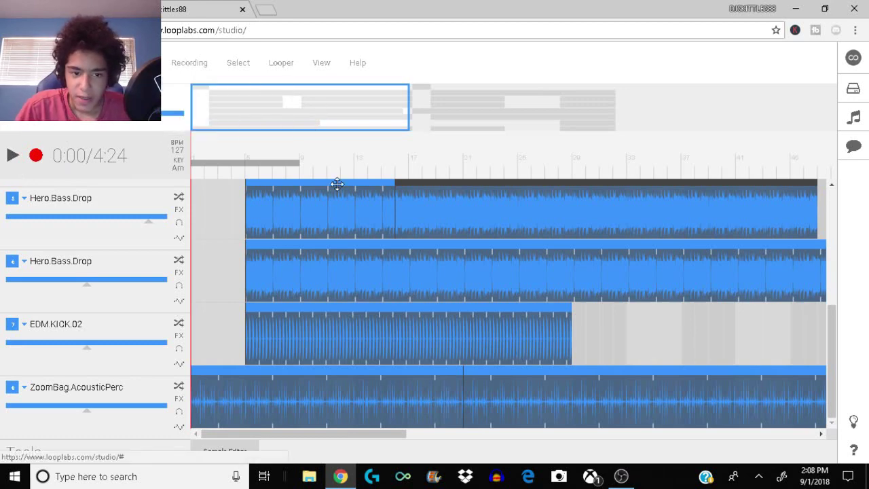
# Scroll up to the first tracks and briefly play, then stop, the song from the start.
pyautogui.scroll(4, 229, 384)
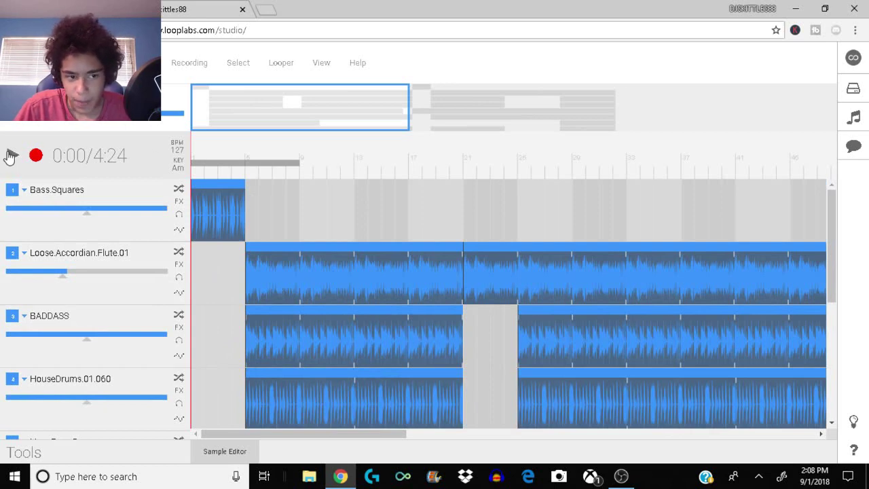
pyautogui.click(10, 155)
pyautogui.click(10, 155)
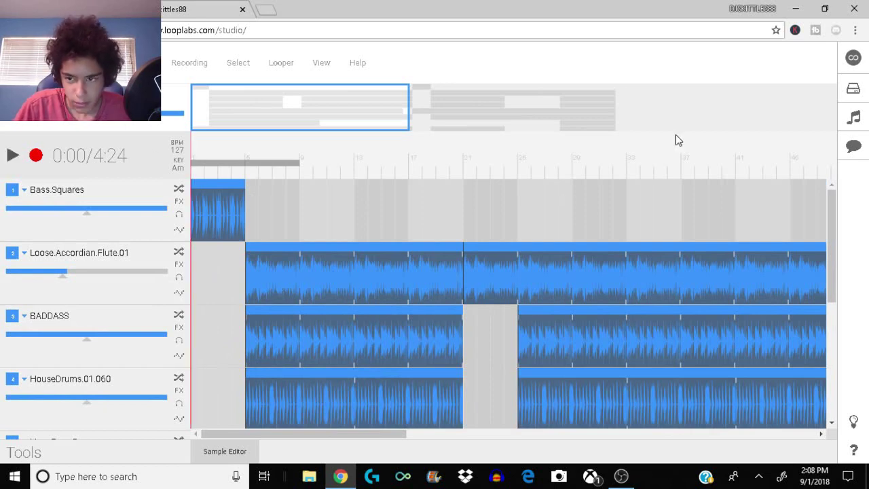
# Show the sound library in the side panel and scroll through its packs.
pyautogui.click(853, 118)
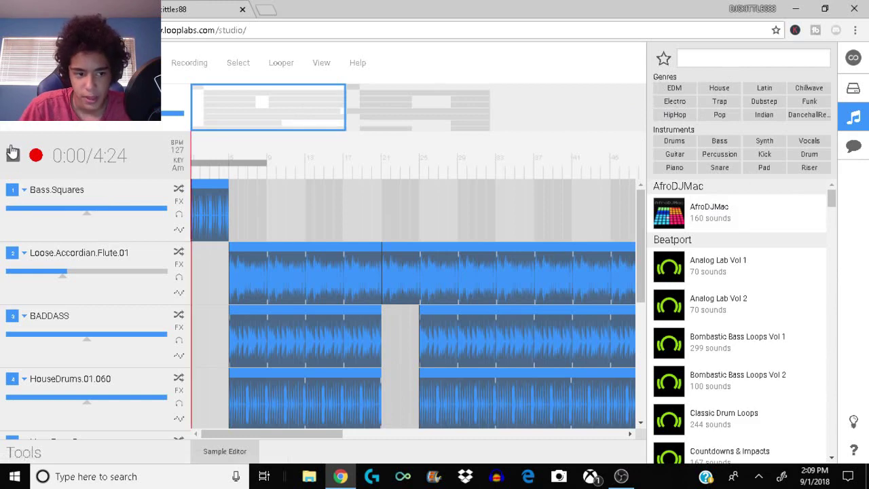
pyautogui.scroll(-2, 760, 233)
pyautogui.scroll(1, 827, 211)
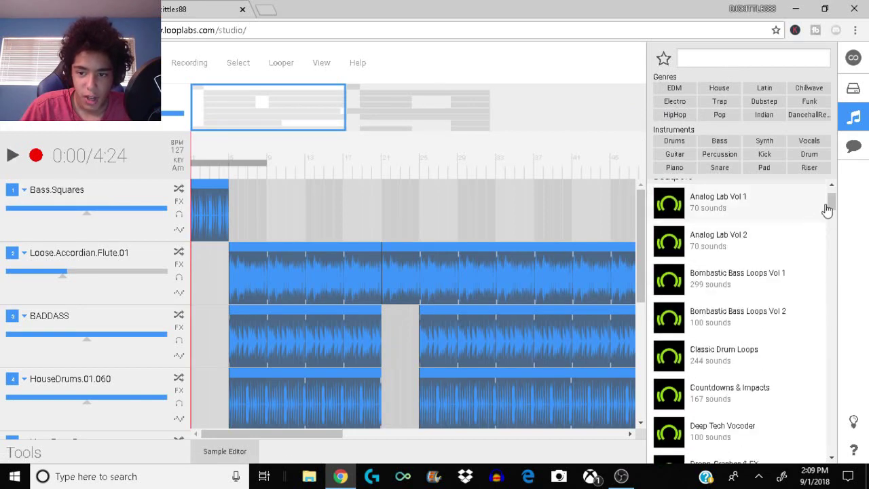
pyautogui.scroll(1, 827, 210)
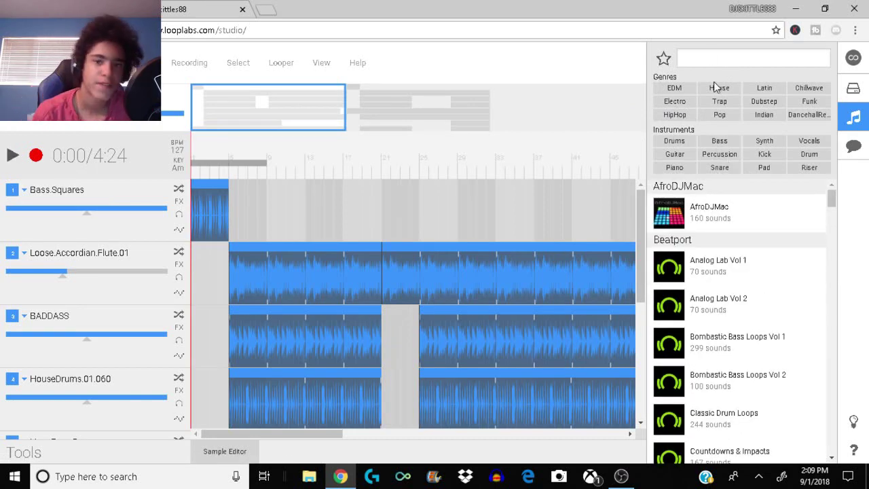